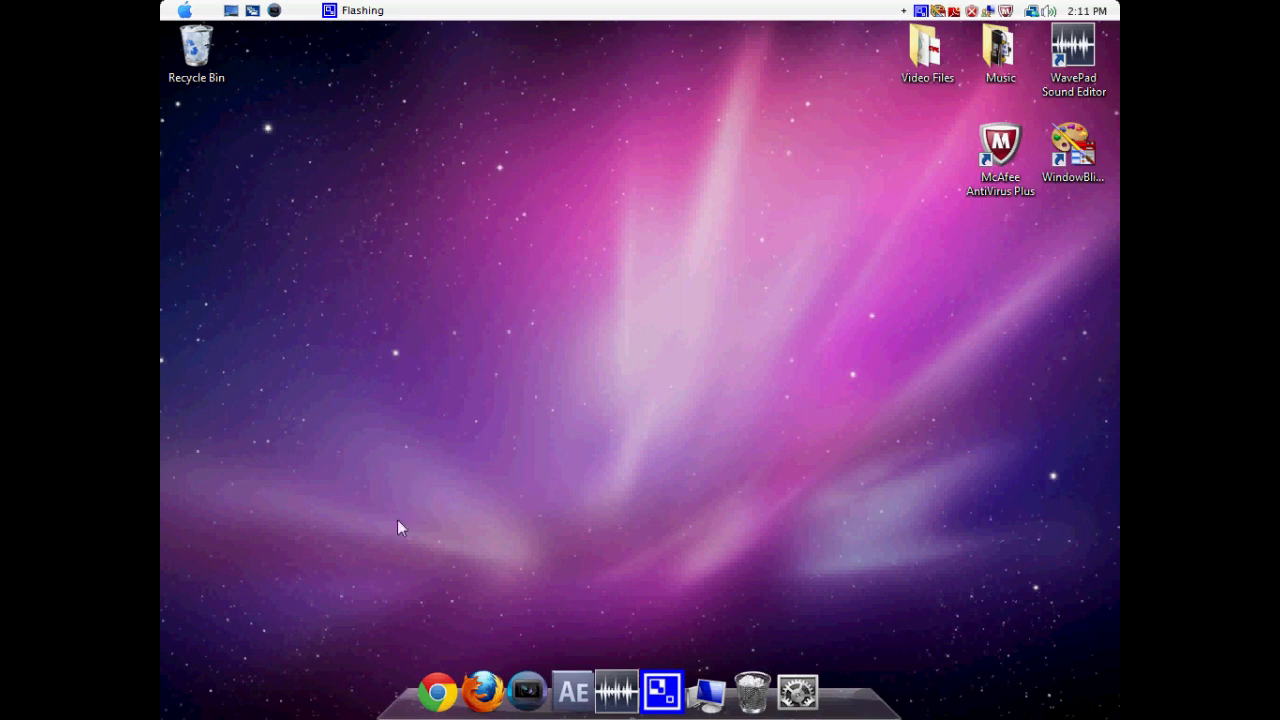
- Launch Chrome and load iconfinder.com in the address bar
click(440, 668)
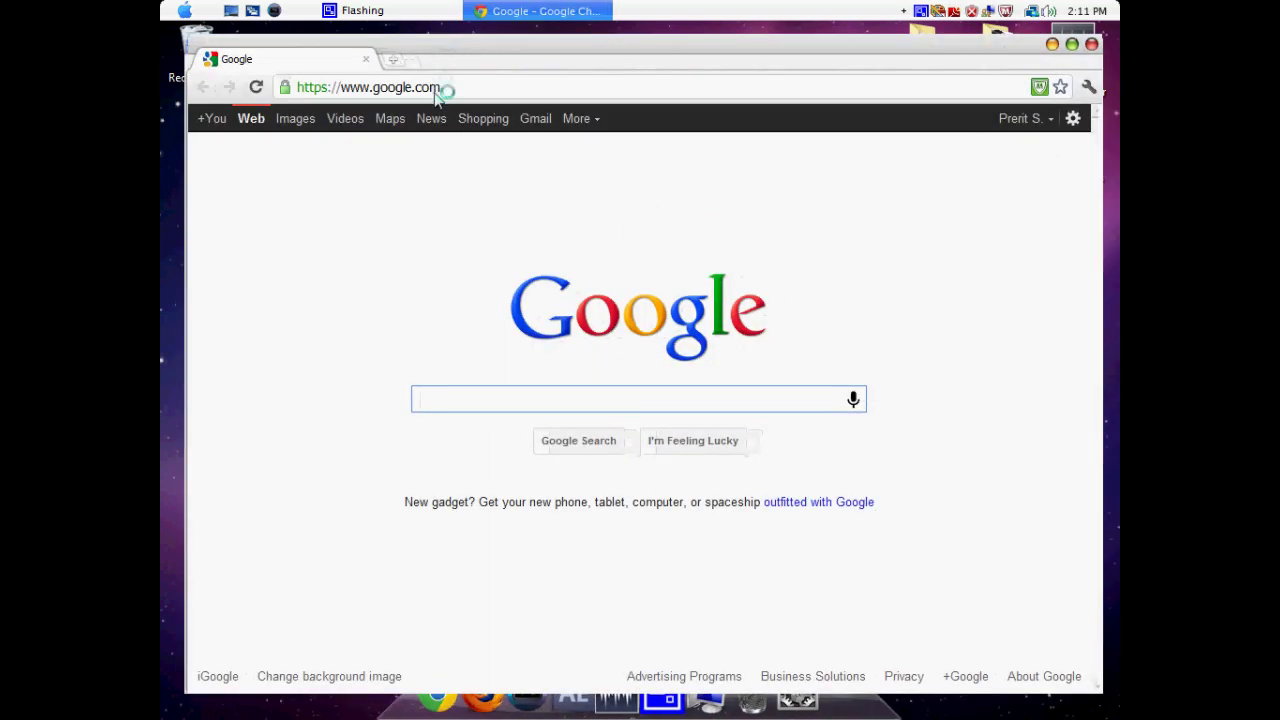
click(432, 89)
text(icc)
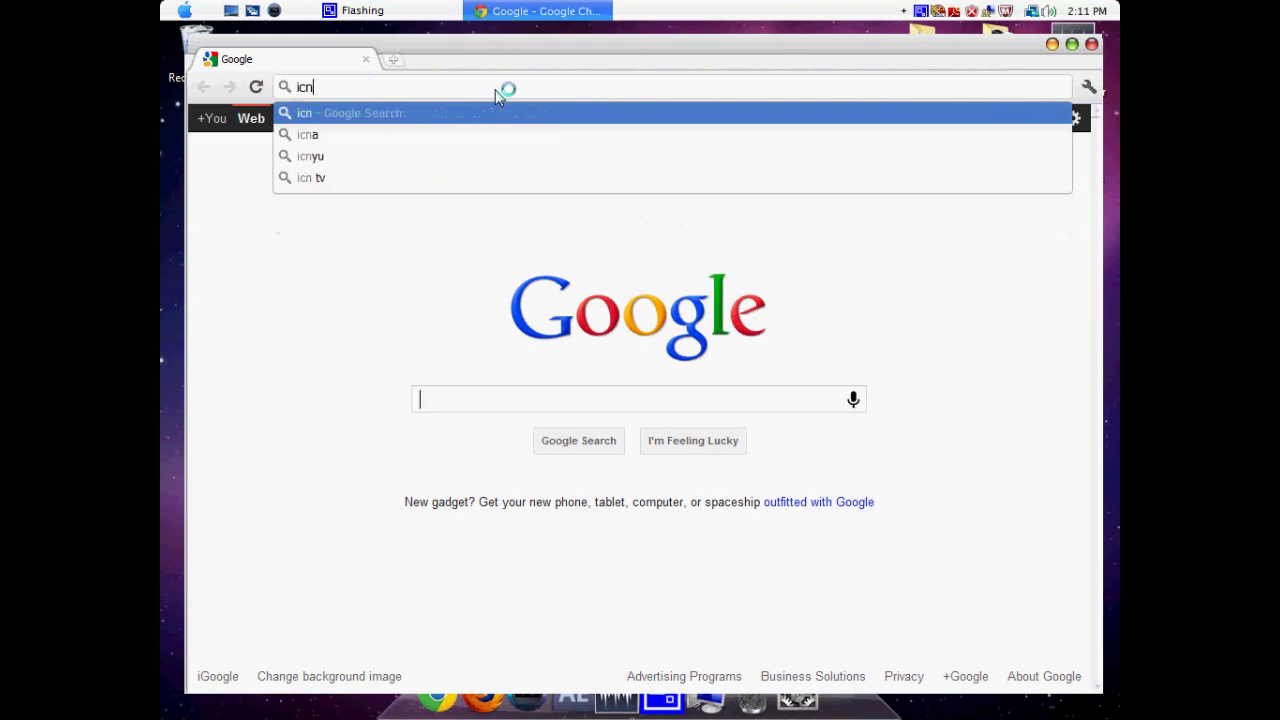
key(BackSpace)
text(onfinder.com)
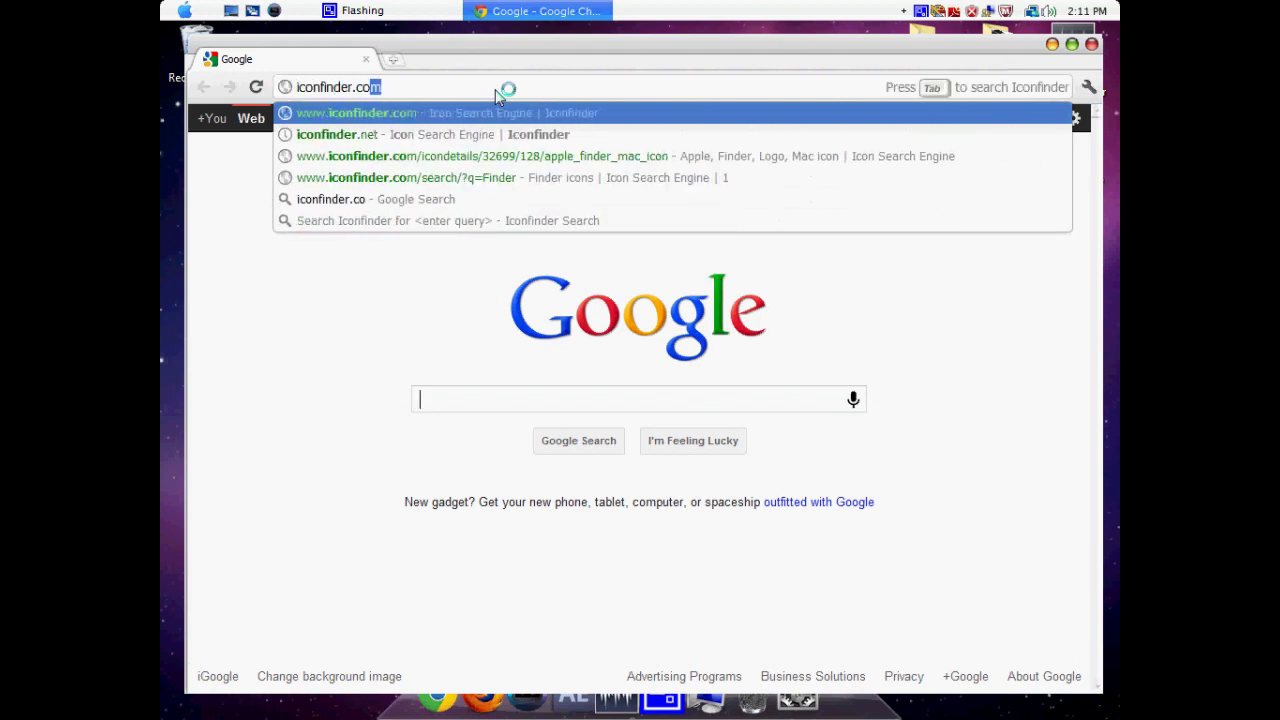
key(Return)
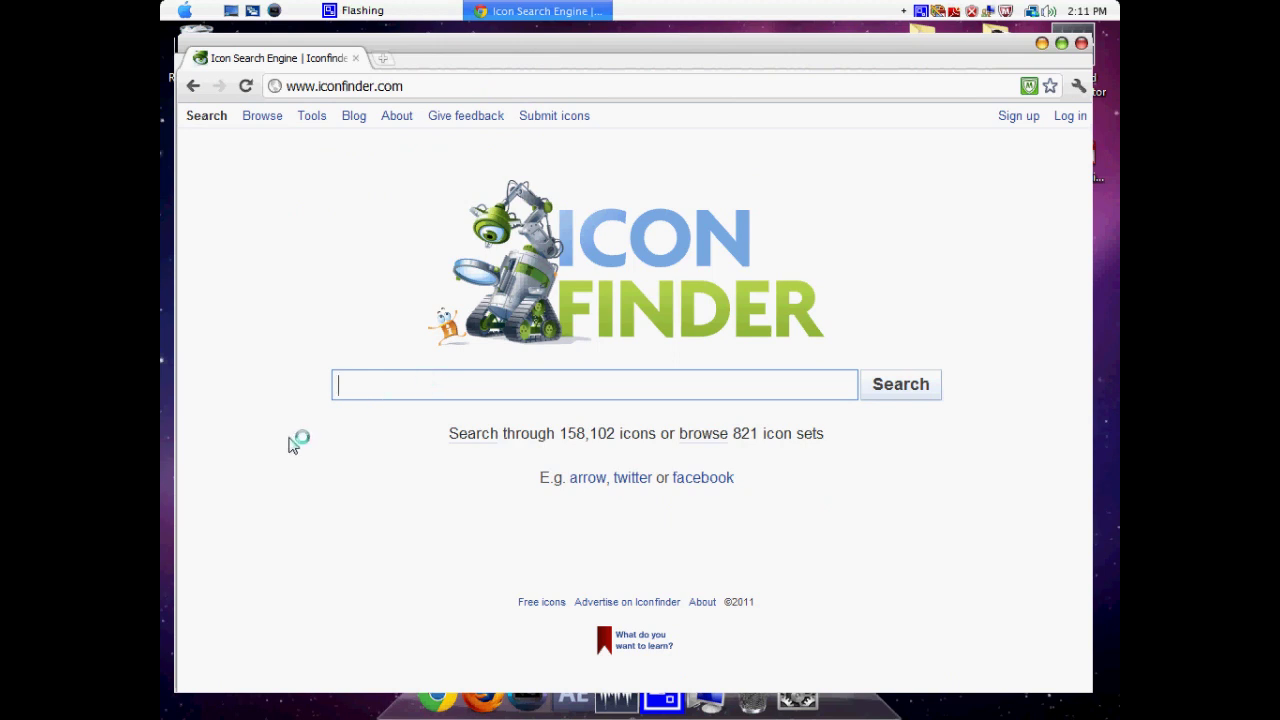
- Search Iconfinder for 'Finder' icons
text(Findd)
key(BackSpace)
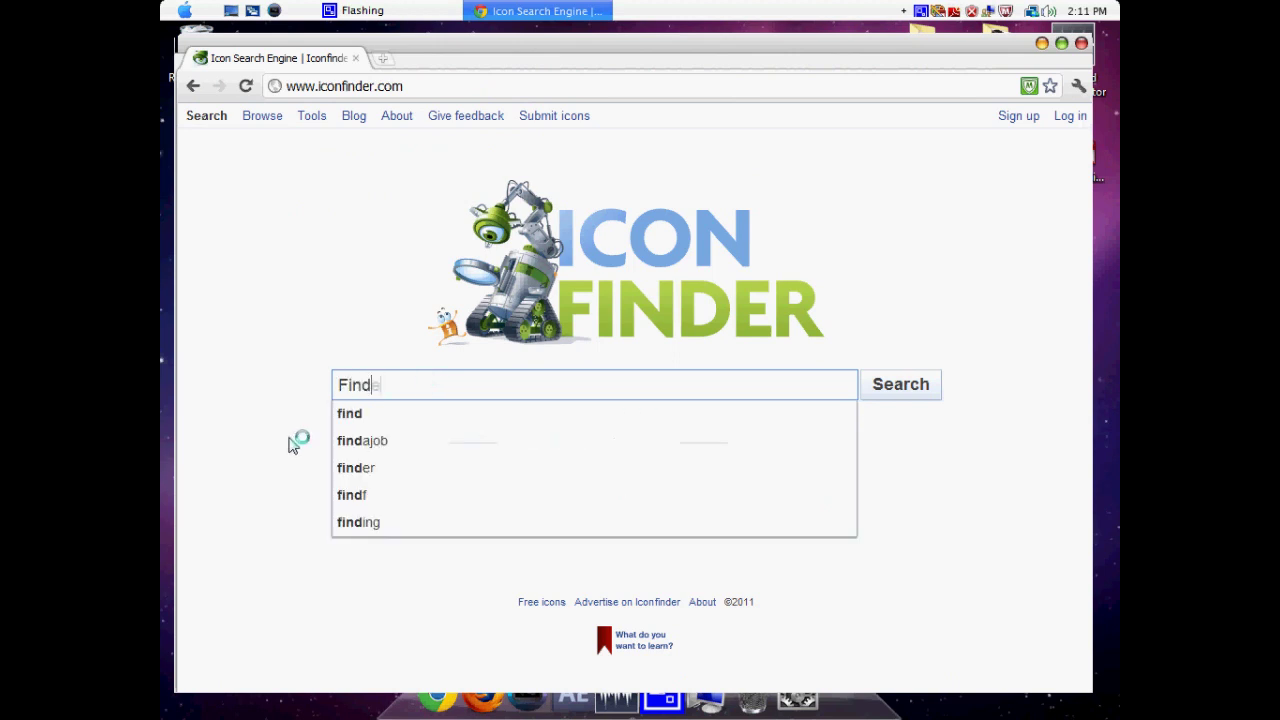
text(er)
key(Return)
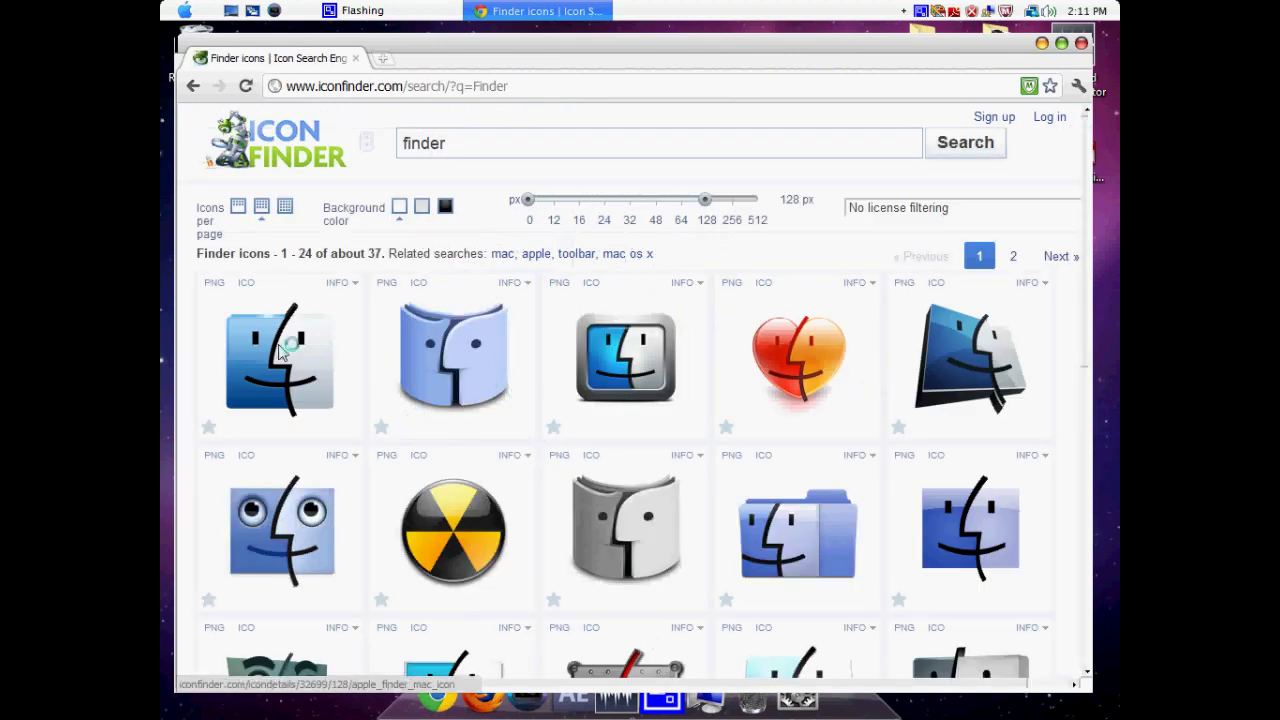
- Download the first Finder result as an ICO file and close Chrome
click(281, 367)
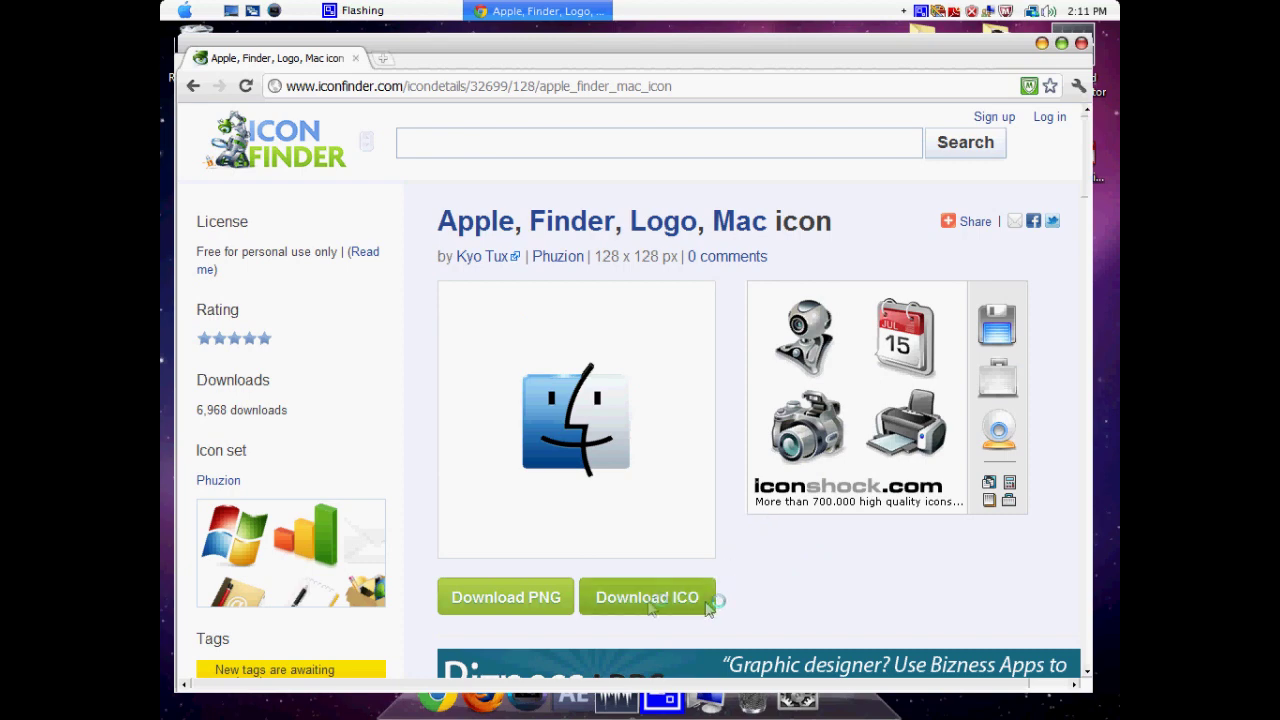
click(632, 598)
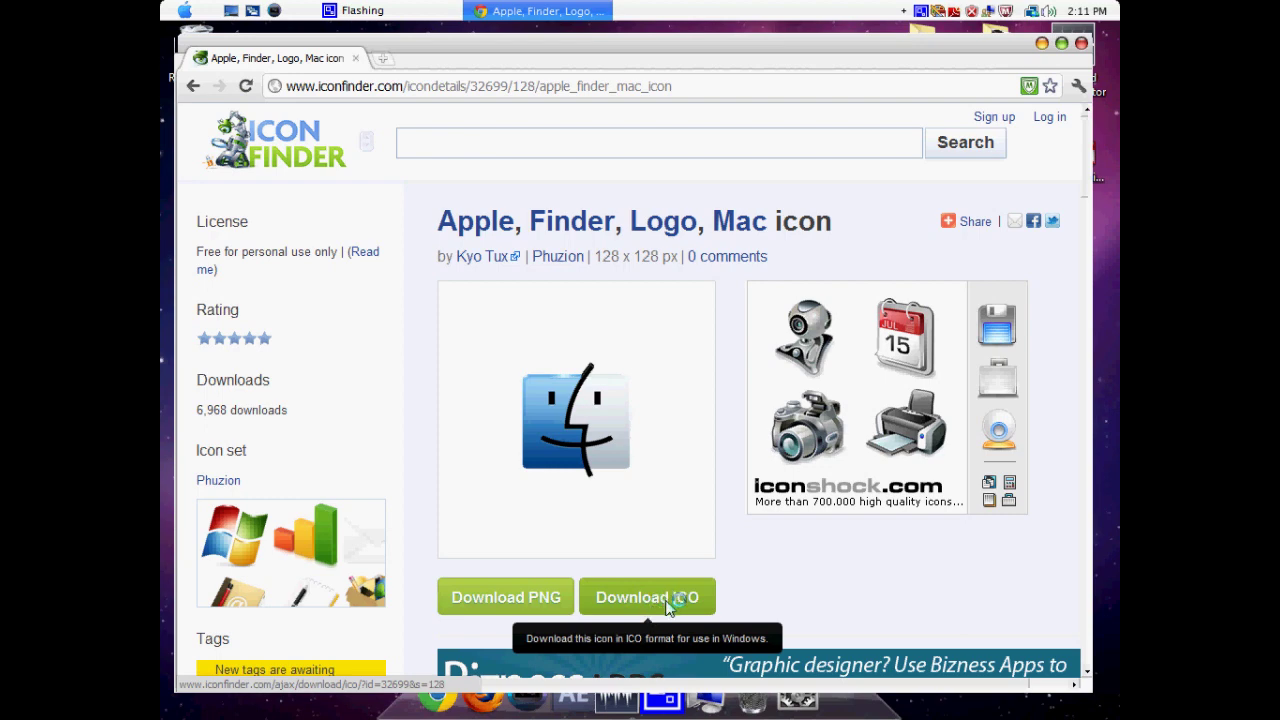
click(665, 601)
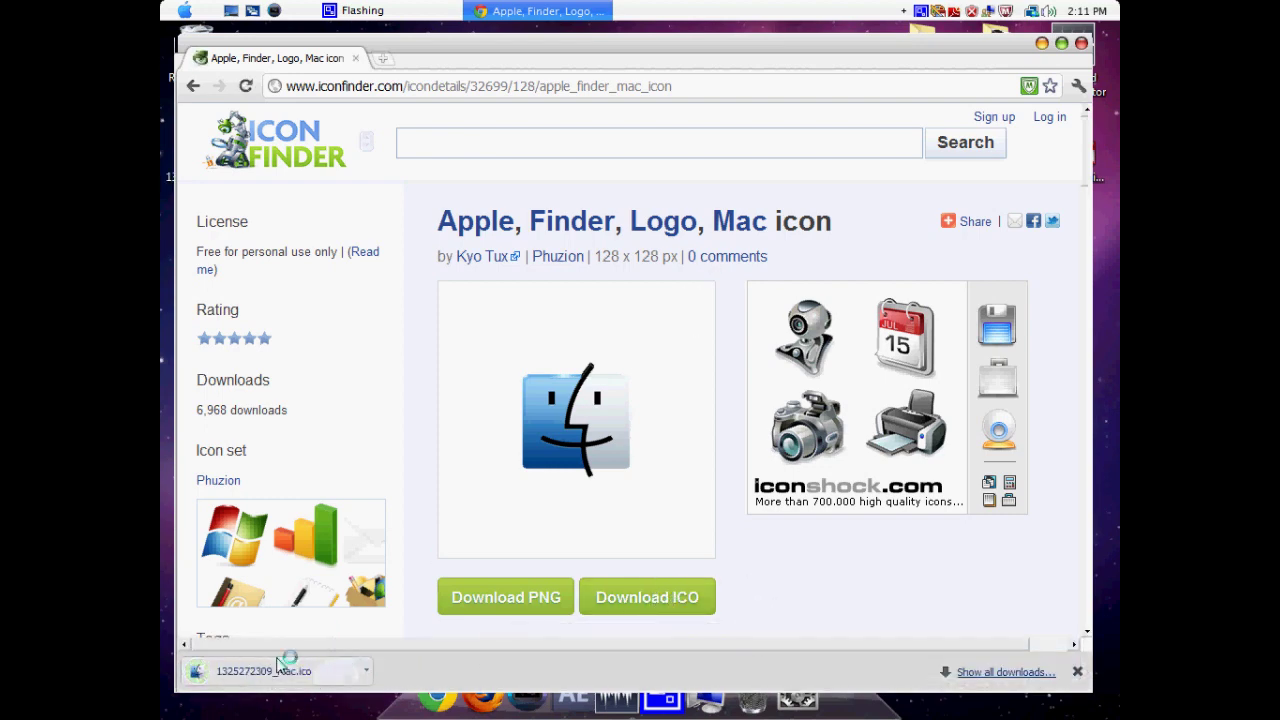
click(1081, 43)
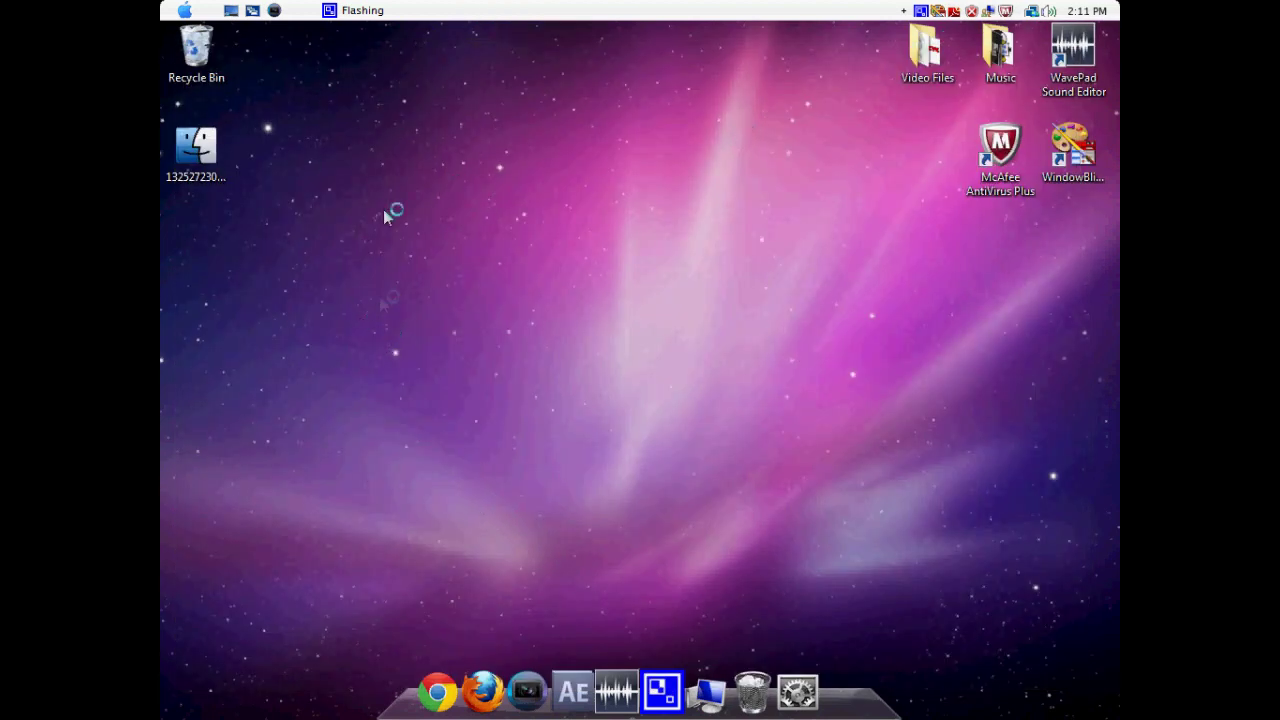
- Create a New Text Document on the desktop and open it in Notepad
right_click(347, 251)
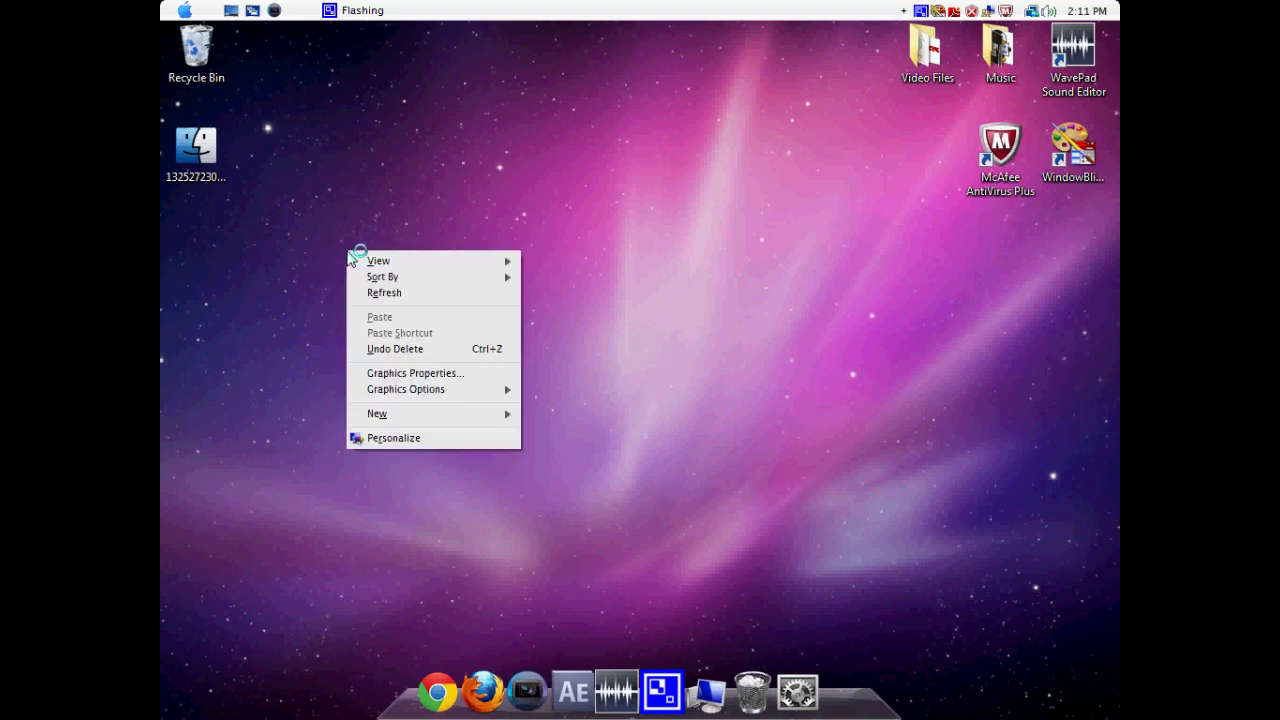
mouse_move(408, 416)
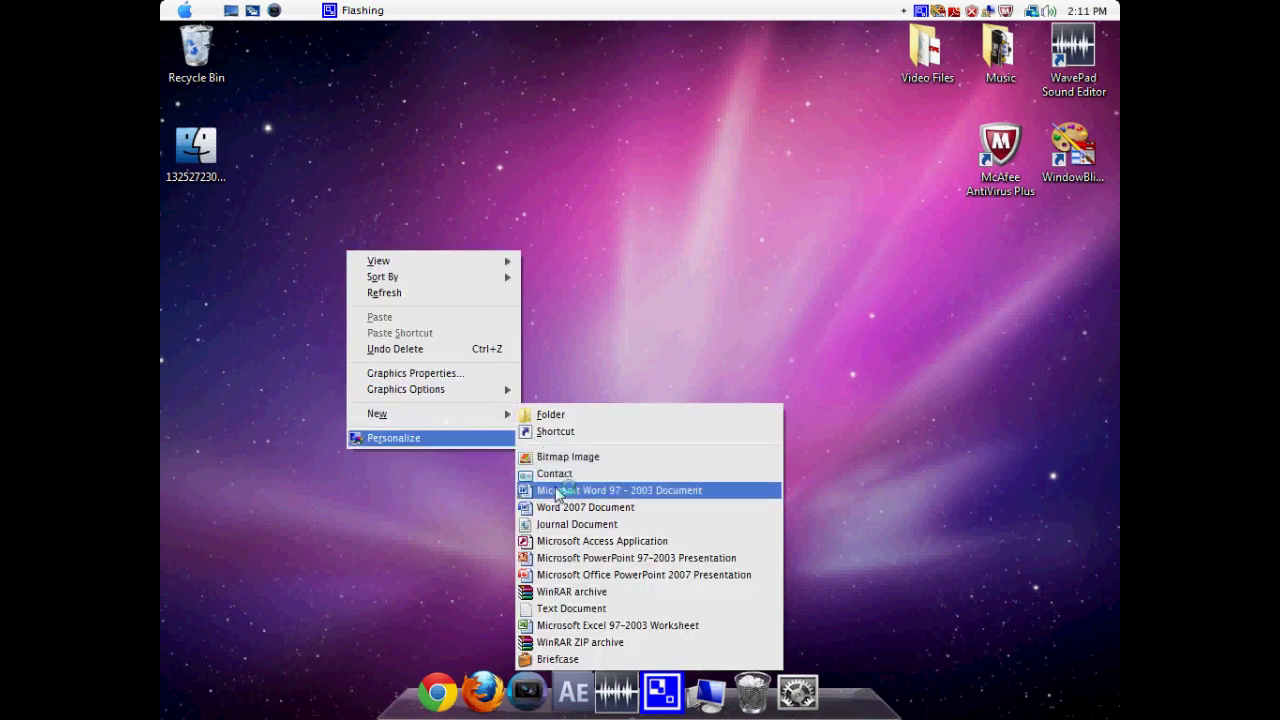
click(565, 608)
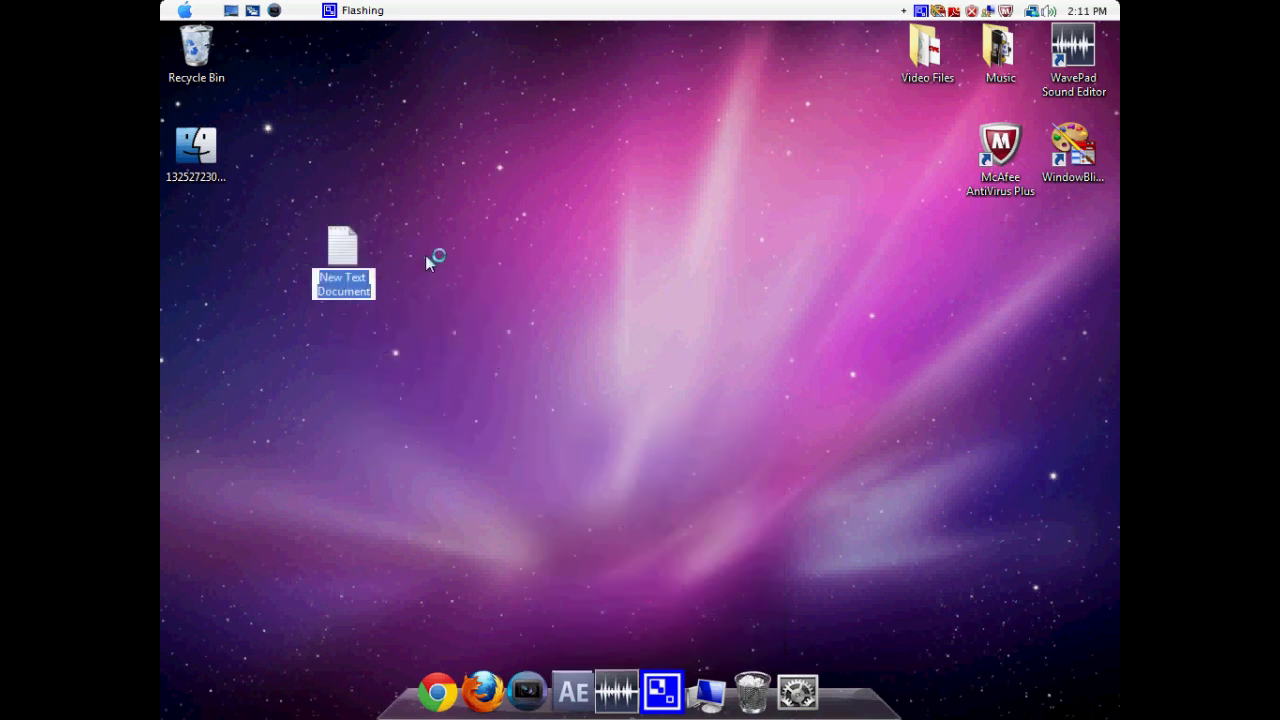
key(Return)
double_click(342, 252)
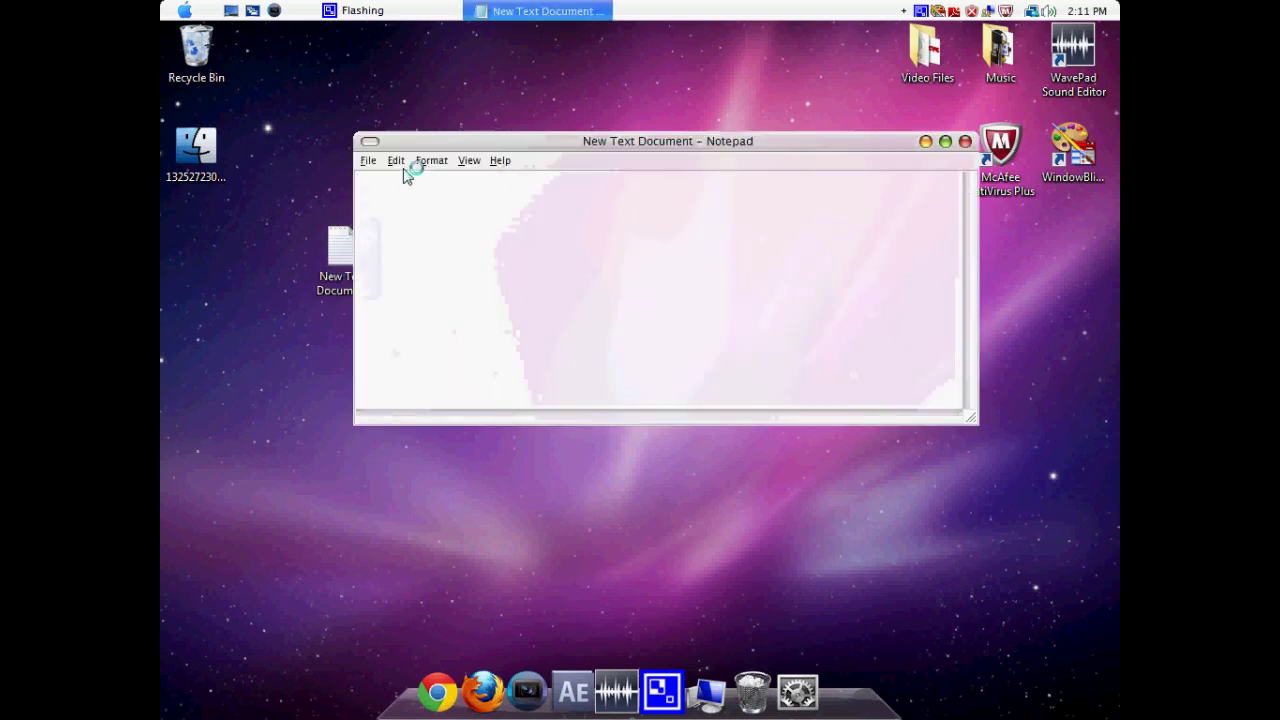
- Save the document as Finder.exe with All Files type, then close Notepad
click(369, 161)
click(420, 228)
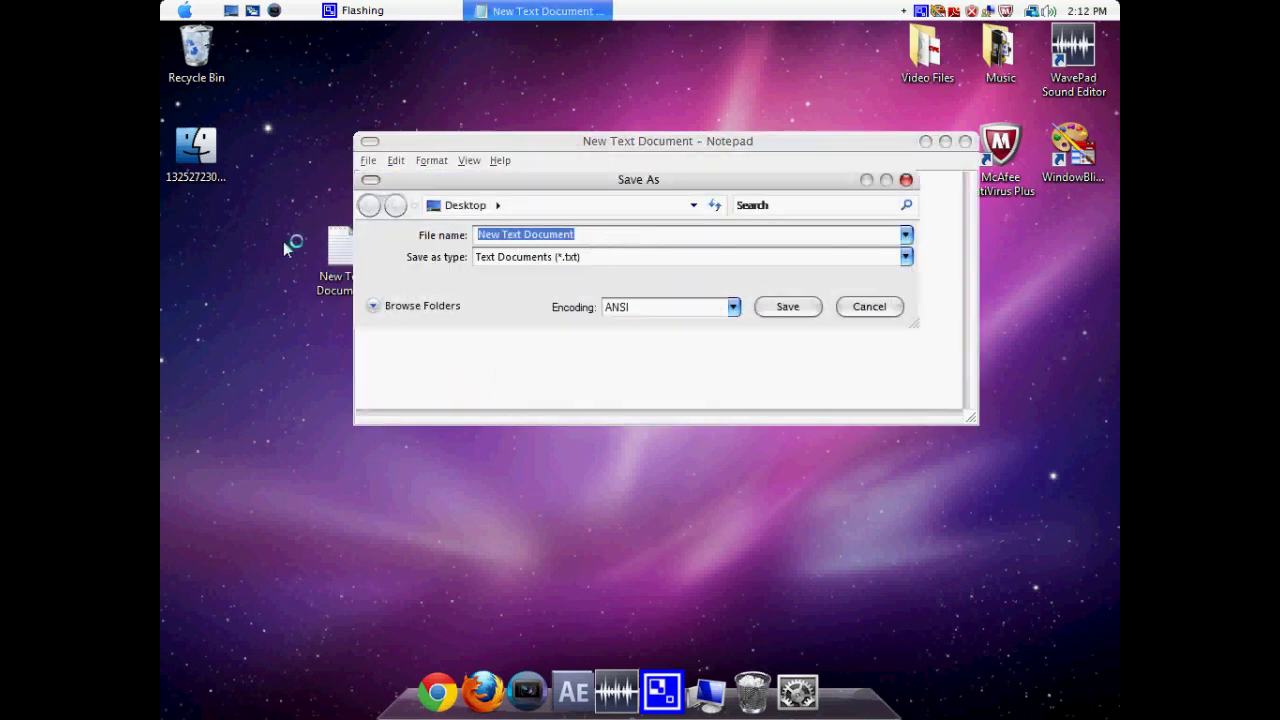
text(Finder.exe)
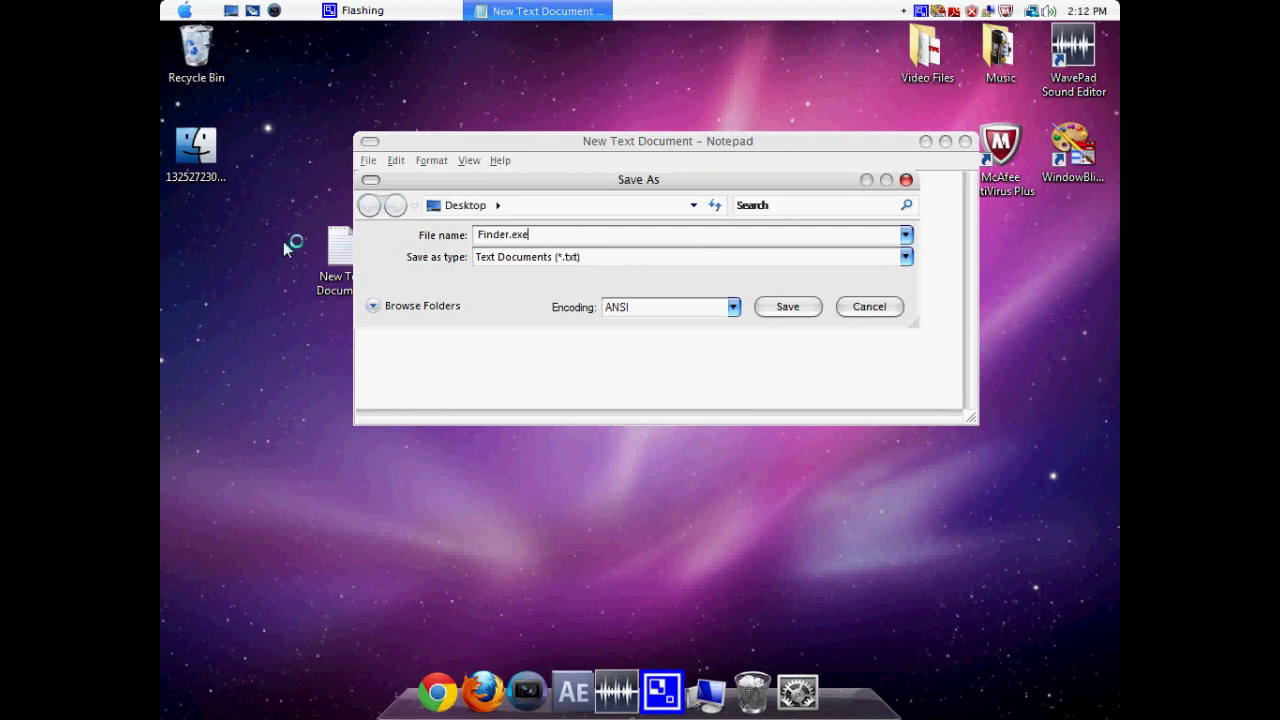
click(510, 257)
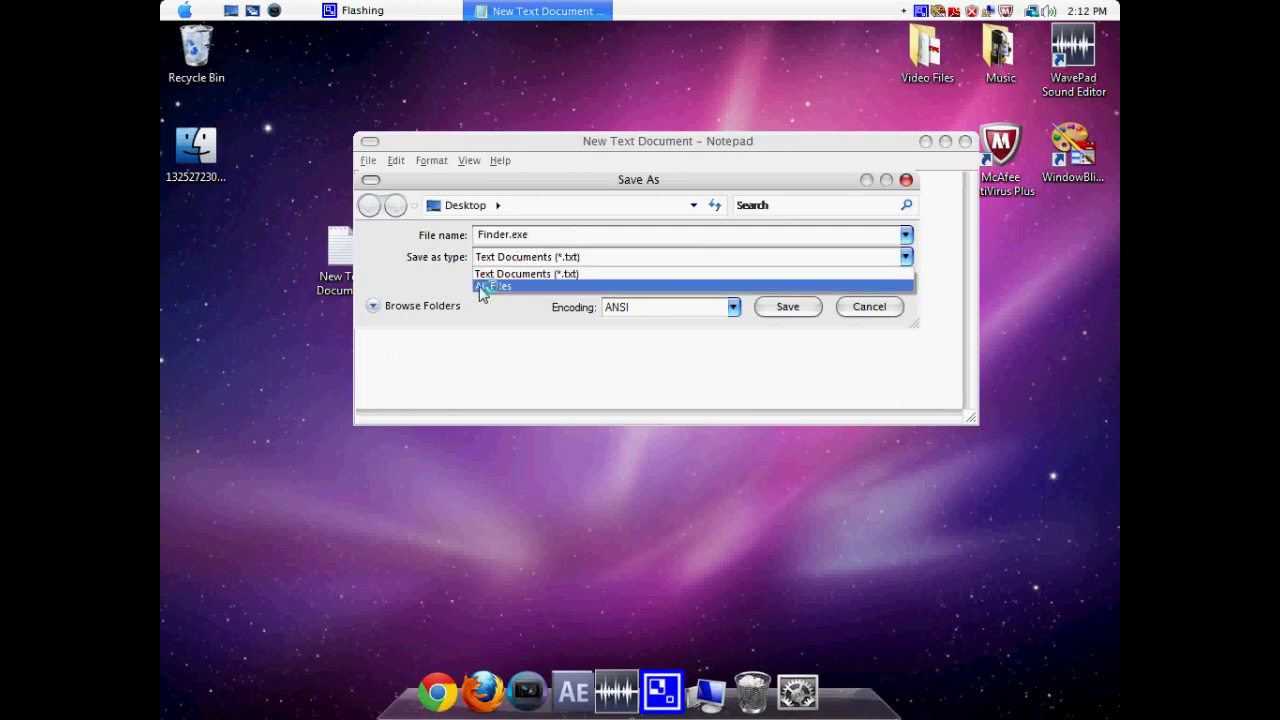
click(481, 287)
click(795, 309)
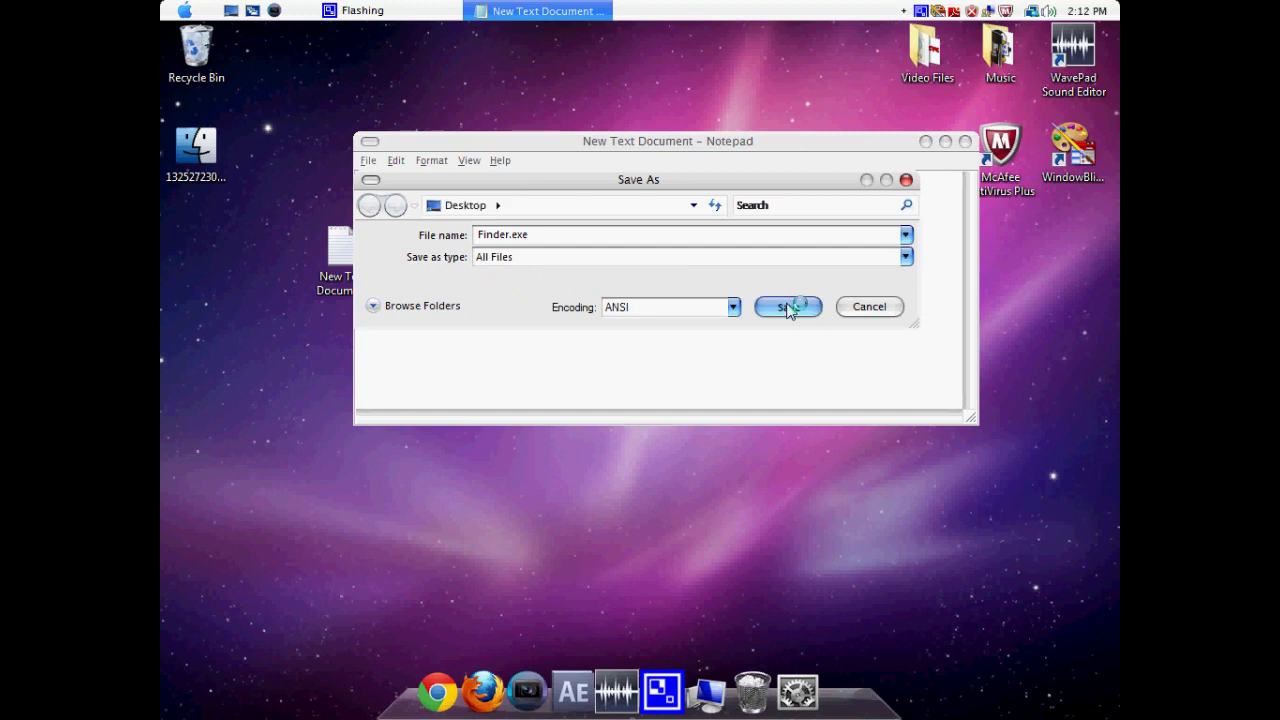
click(965, 141)
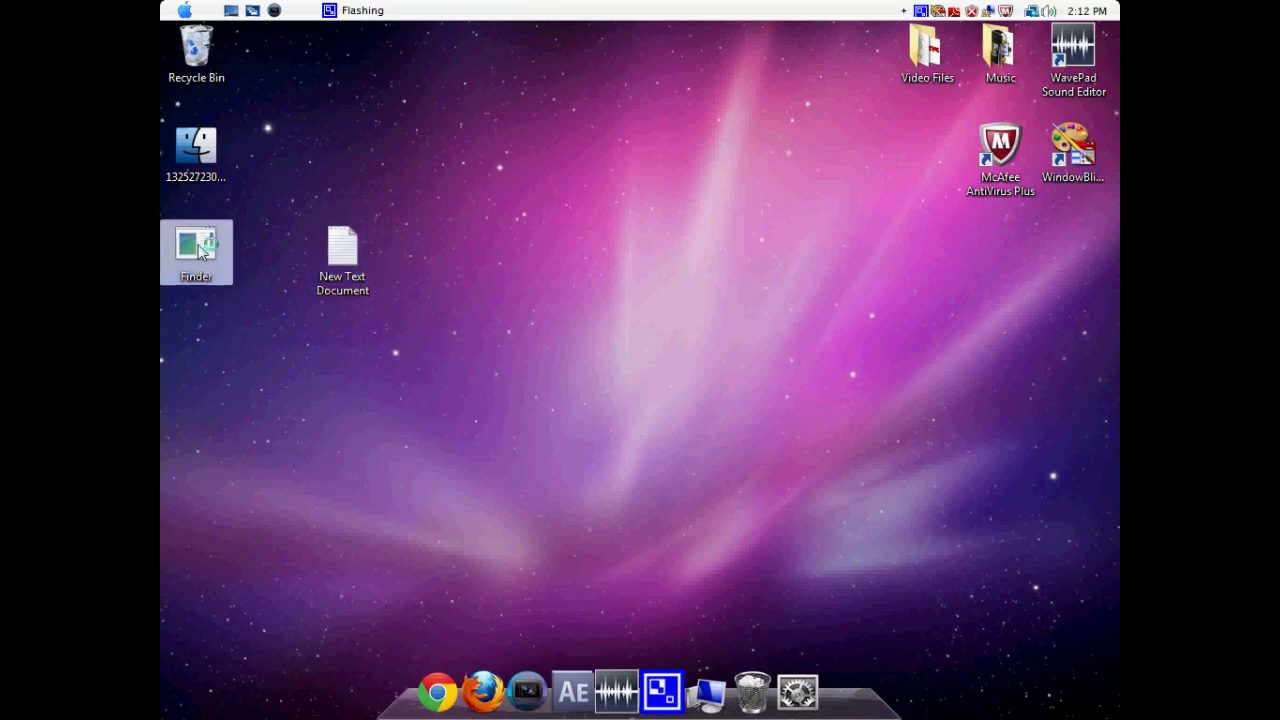
- Send Finder to Desktop as a shortcut and place it beside New Text Document
drag(198, 248, 417, 148)
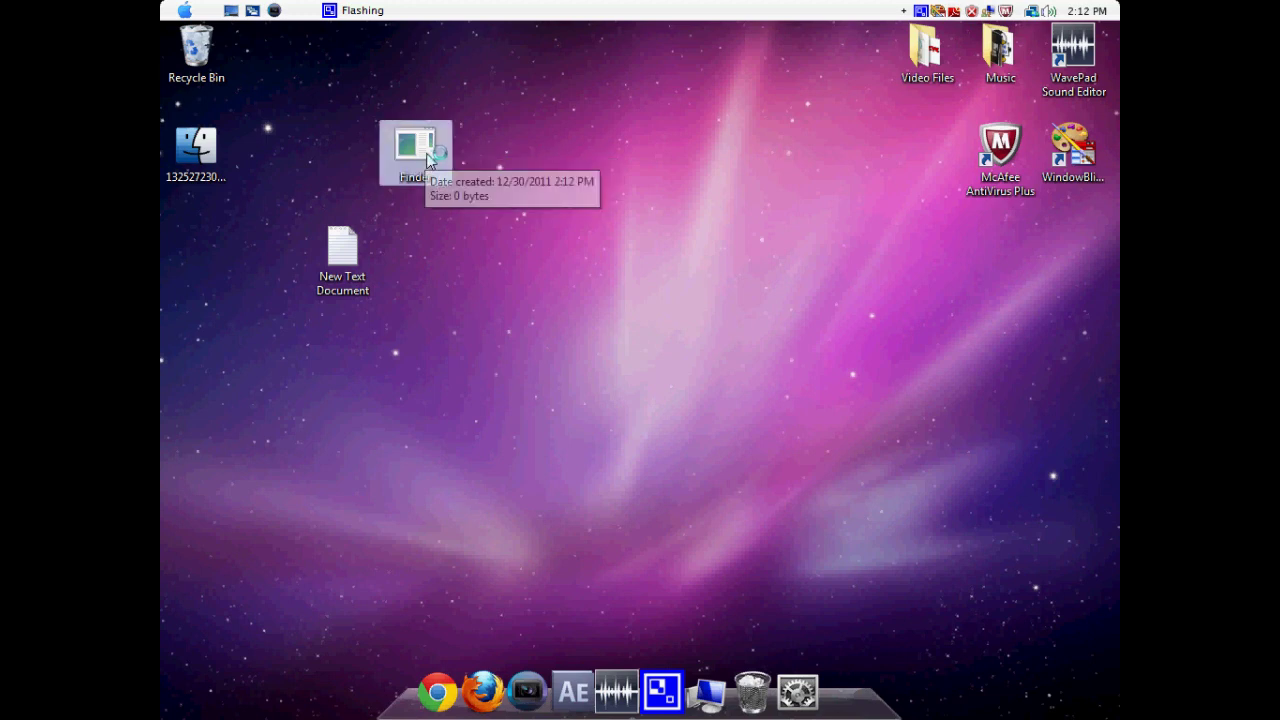
right_click(428, 160)
mouse_move(487, 396)
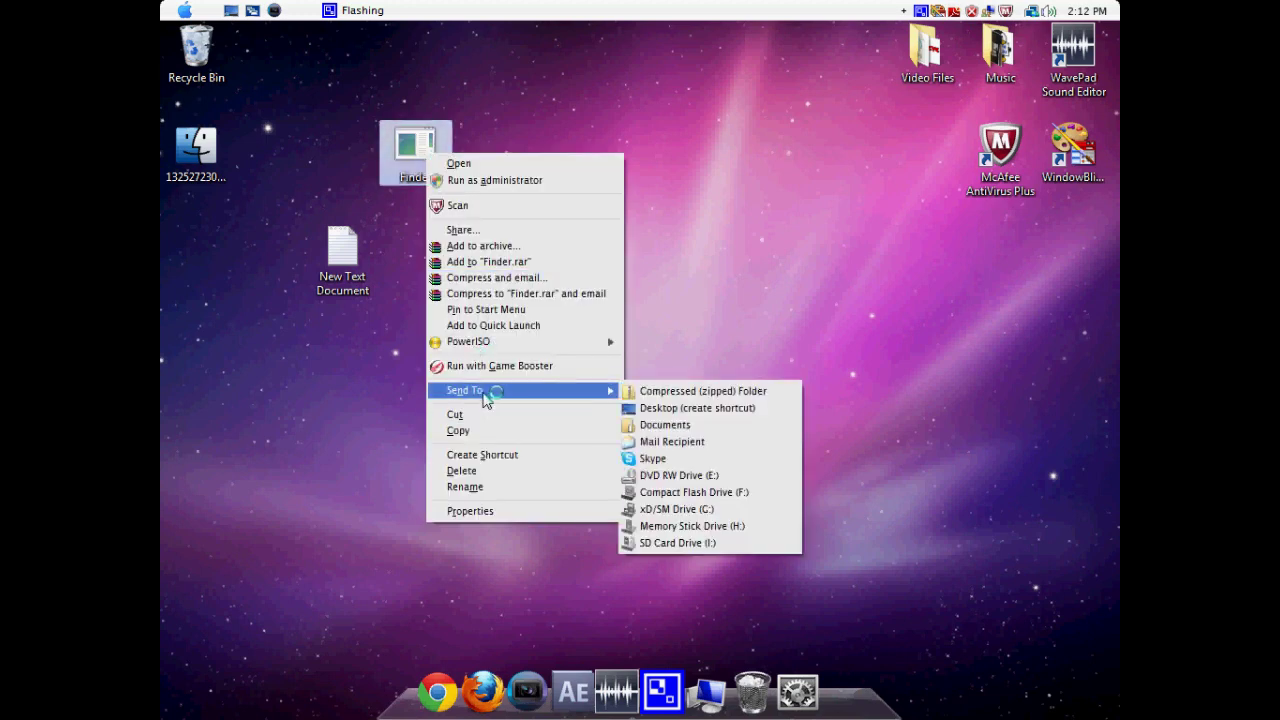
click(684, 412)
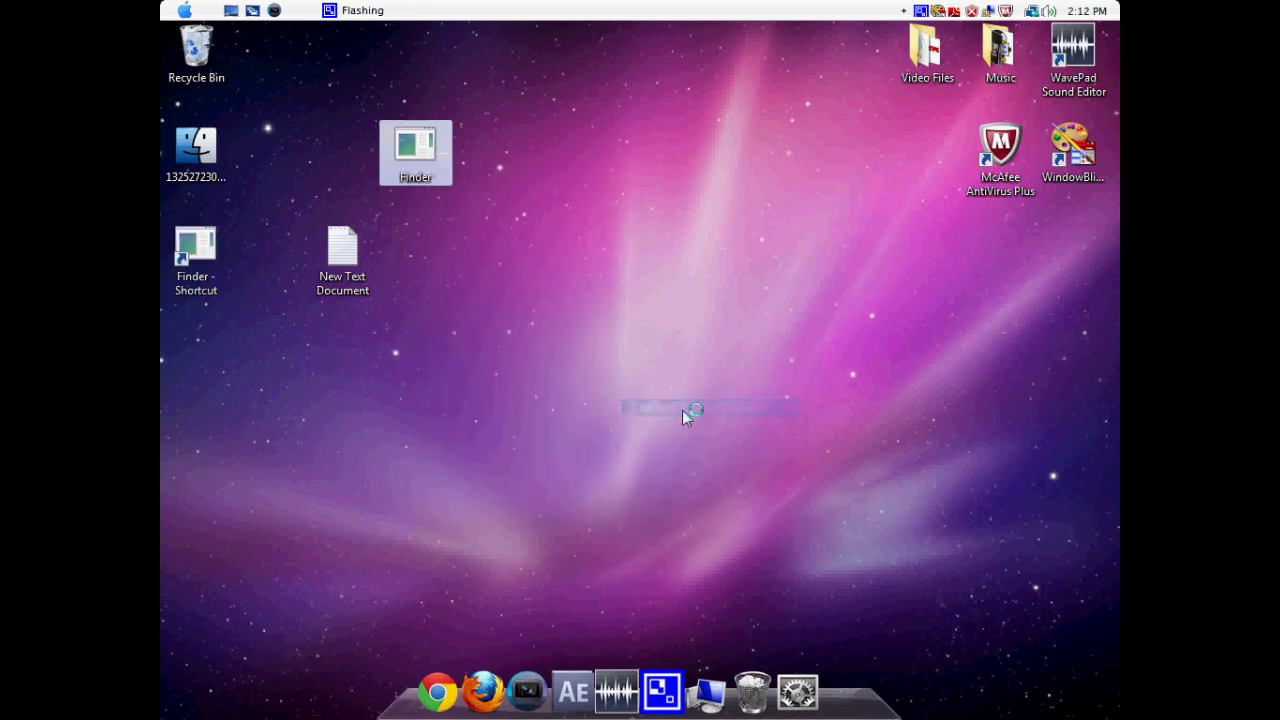
drag(190, 262, 440, 262)
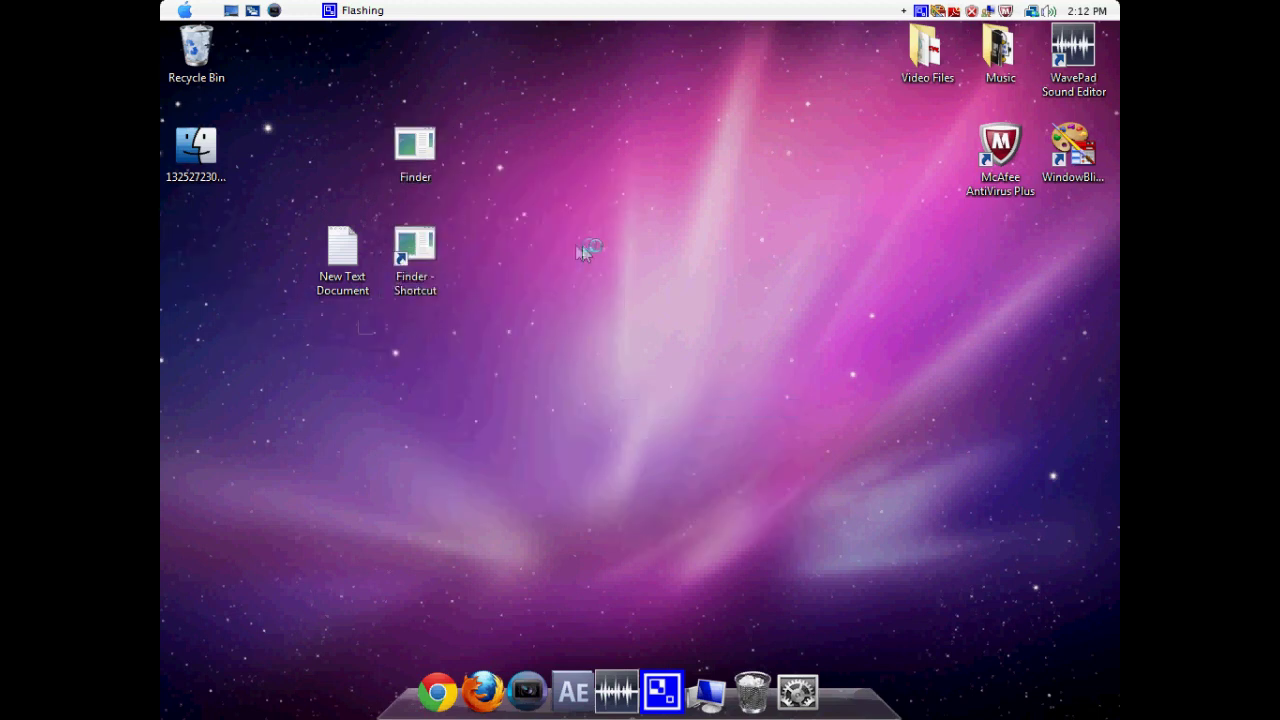
- Change the Finder shortcut's Target to C:\ in Properties and apply it
right_click(421, 255)
click(472, 603)
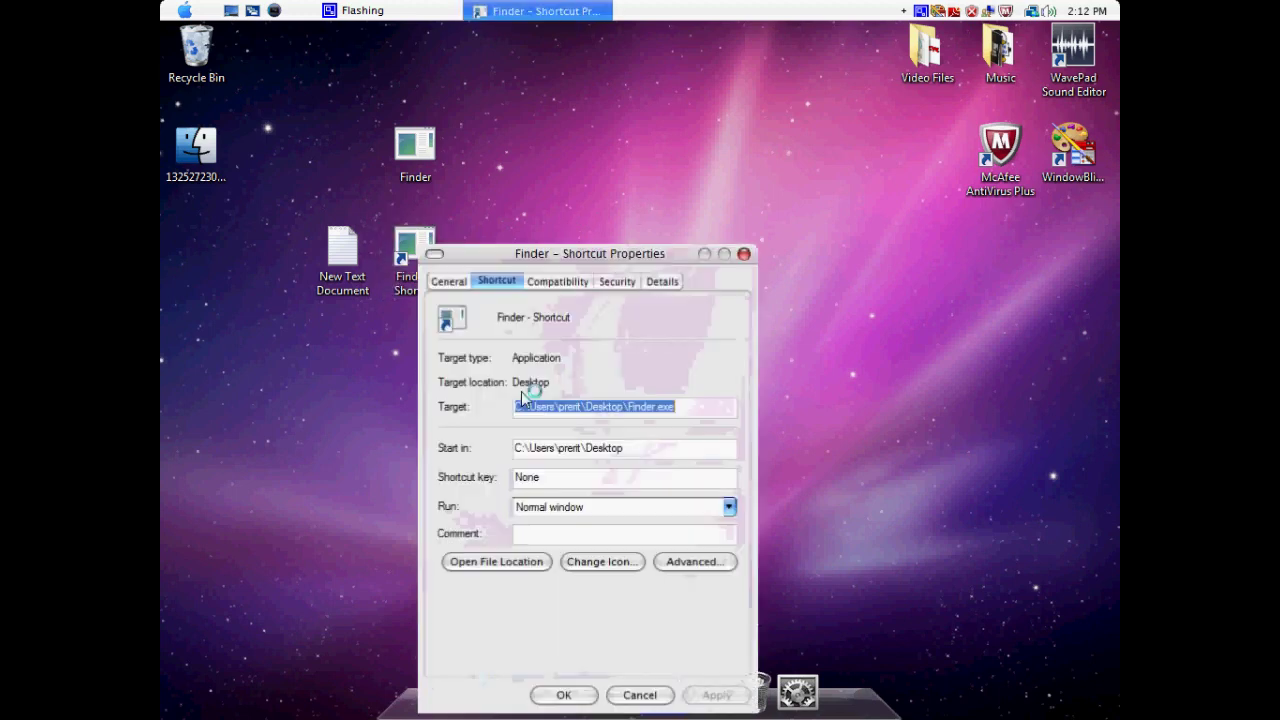
drag(700, 408, 535, 418)
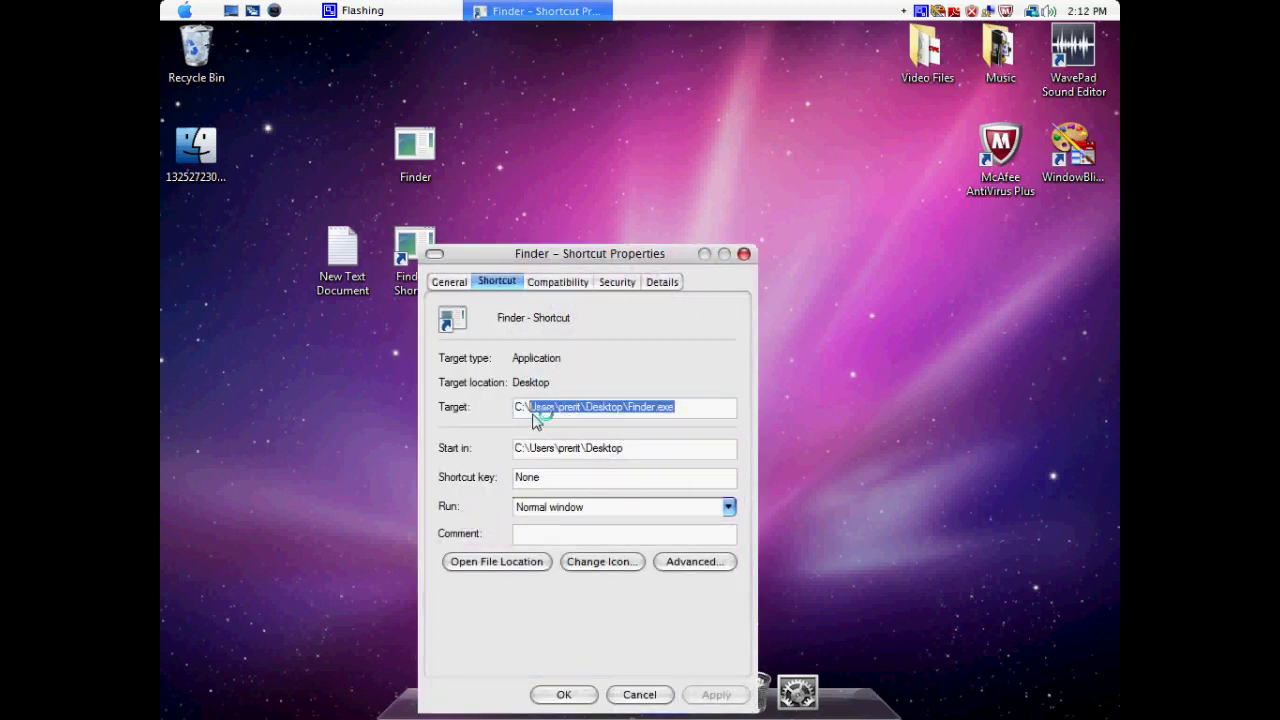
key(BackSpace)
key(Escape)
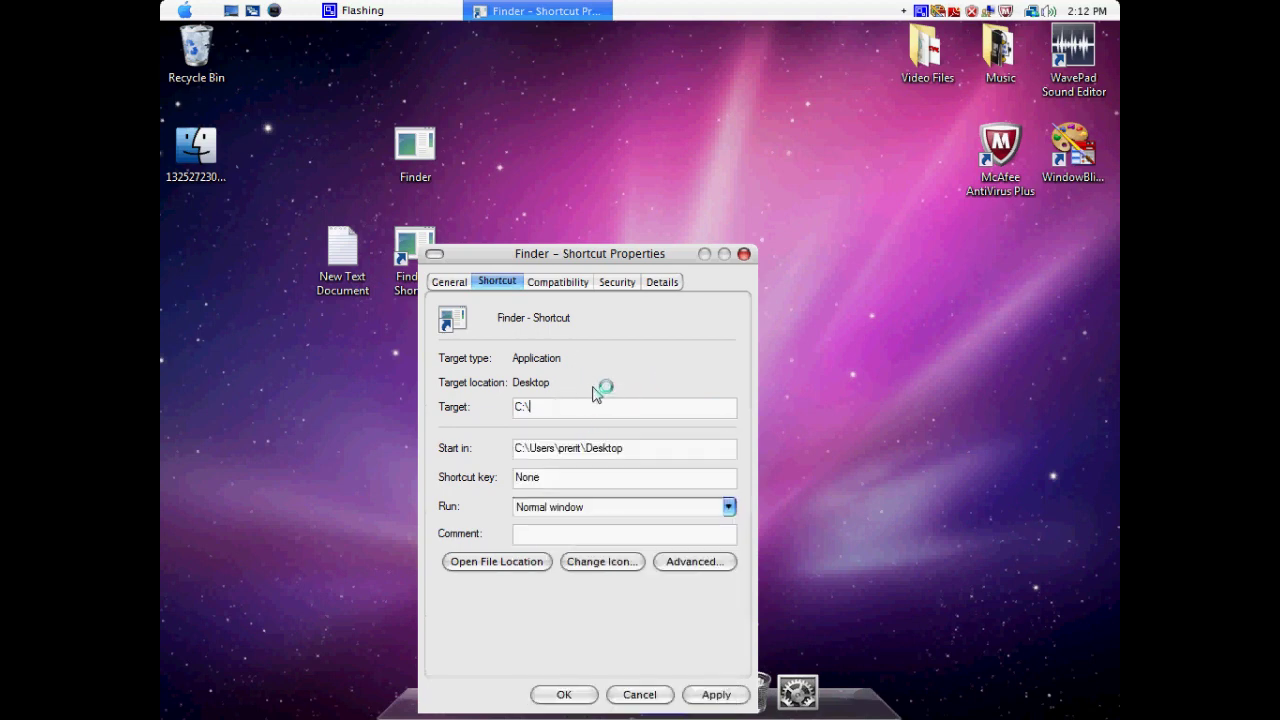
click(714, 694)
- Test that the shortcut opens the C: drive, then close that window
drag(522, 256, 613, 114)
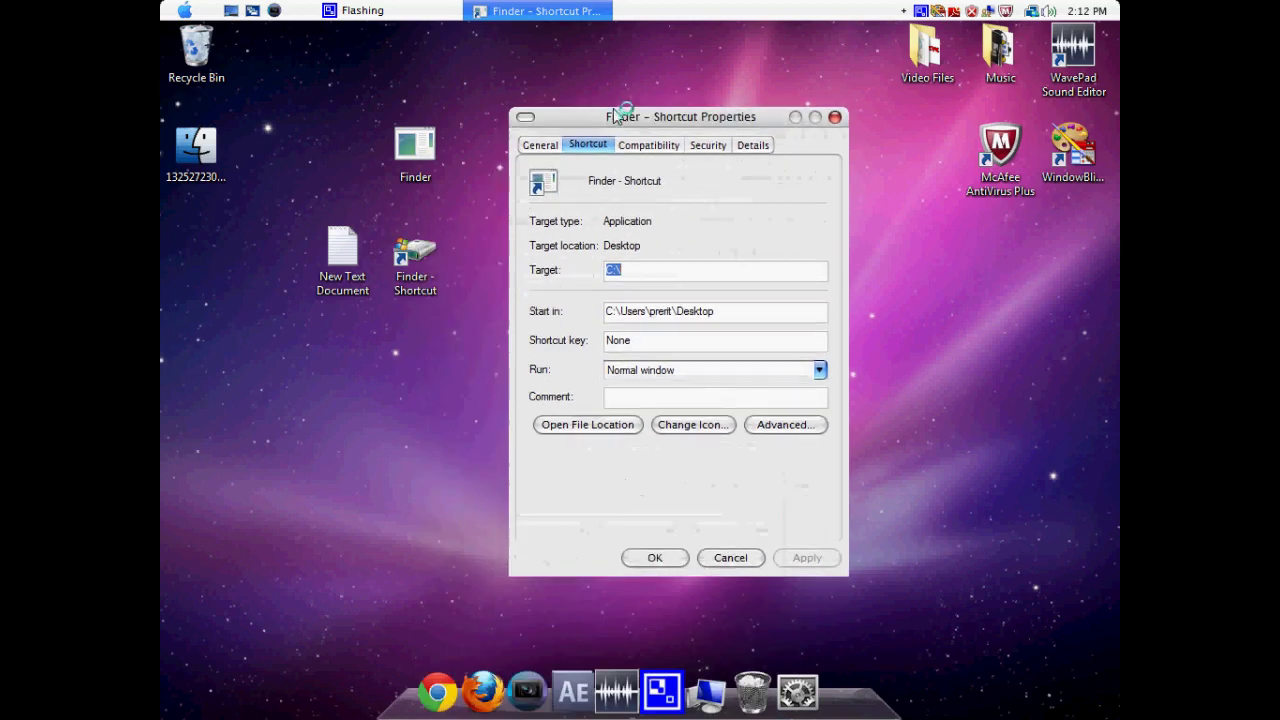
double_click(412, 275)
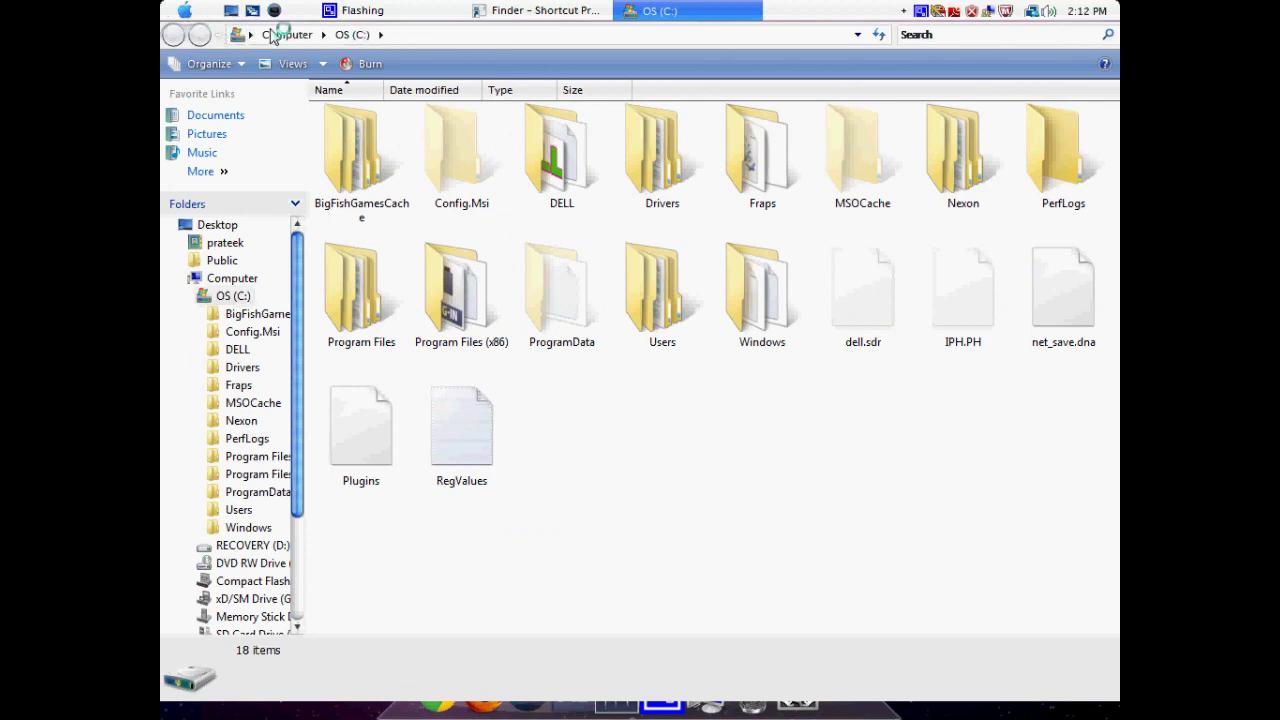
key(alt+F4)
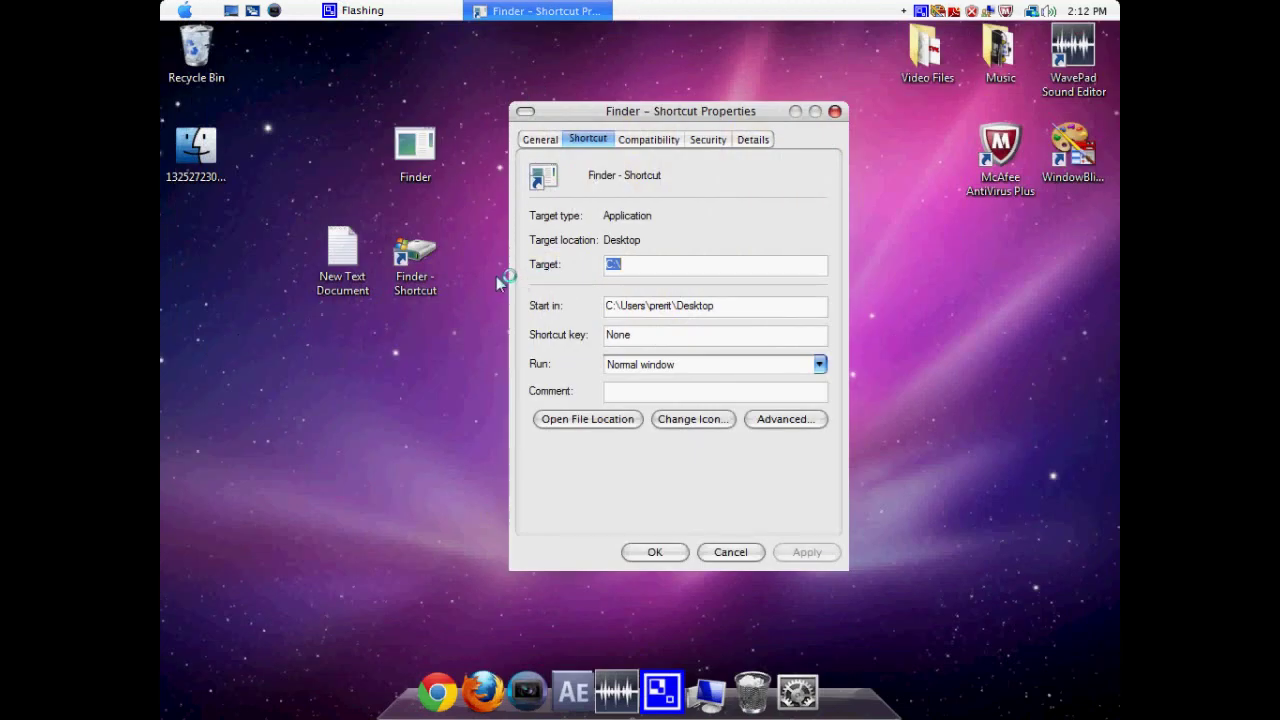
click(700, 419)
mouse_move(610, 450)
mouse_down()
mouse_move(688, 452)
mouse_move(606, 452)
mouse_up()
click(787, 243)
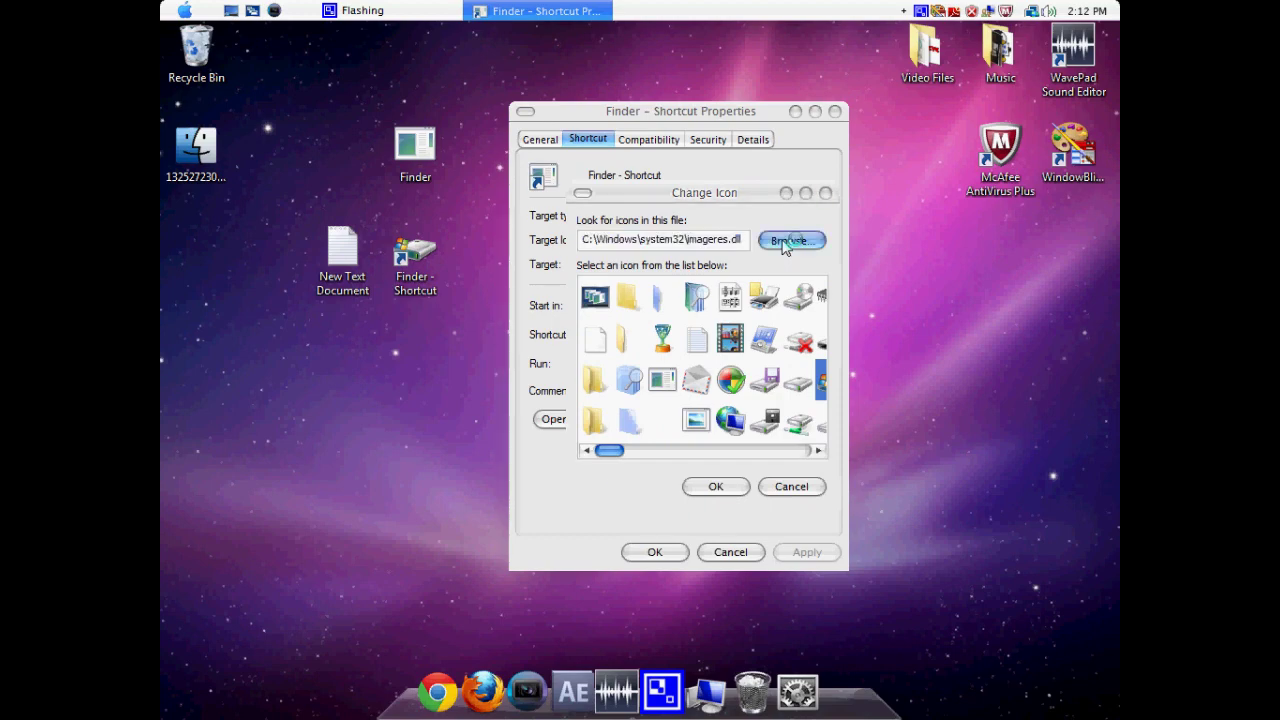
click(630, 321)
drag(725, 220, 652, 176)
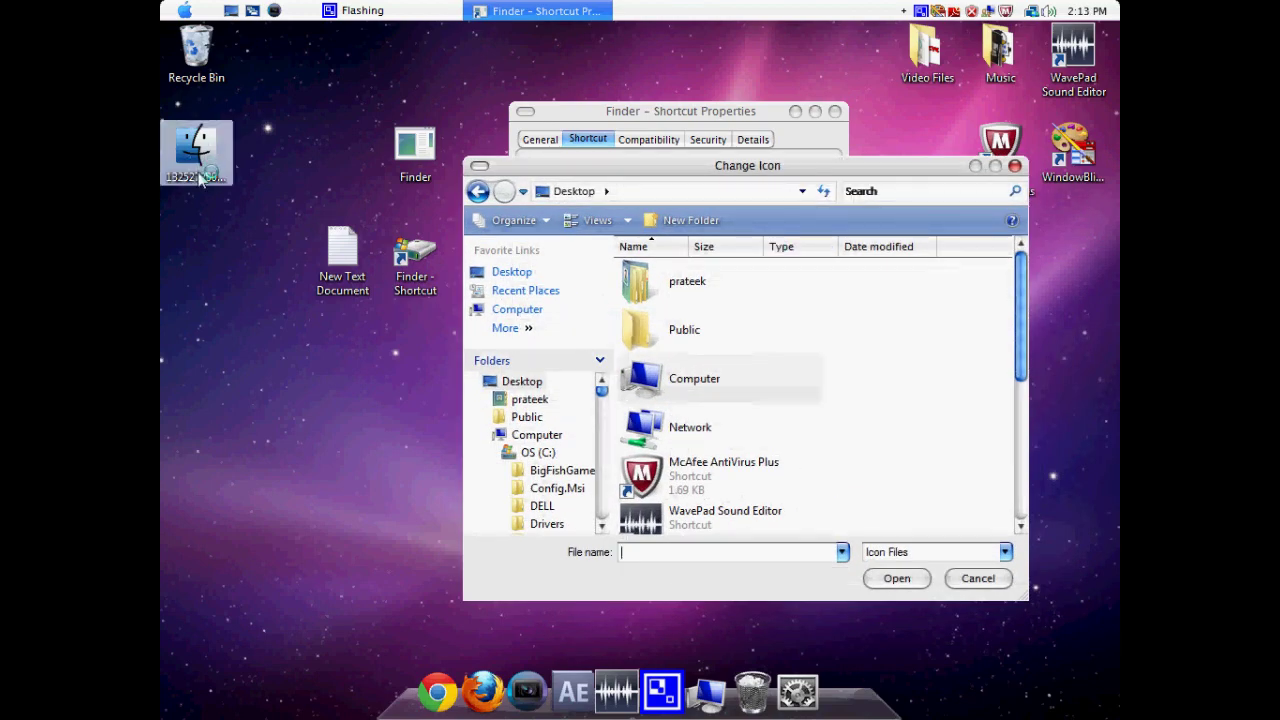
drag(1014, 332, 1021, 514)
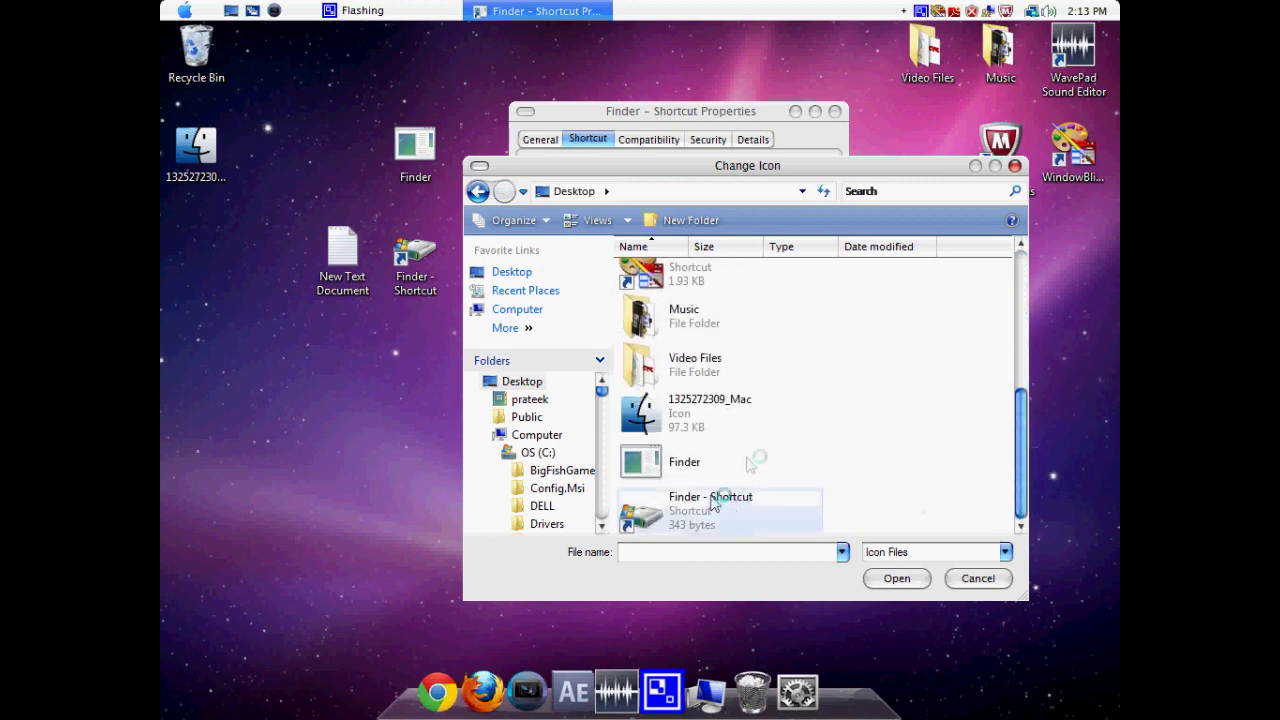
double_click(756, 418)
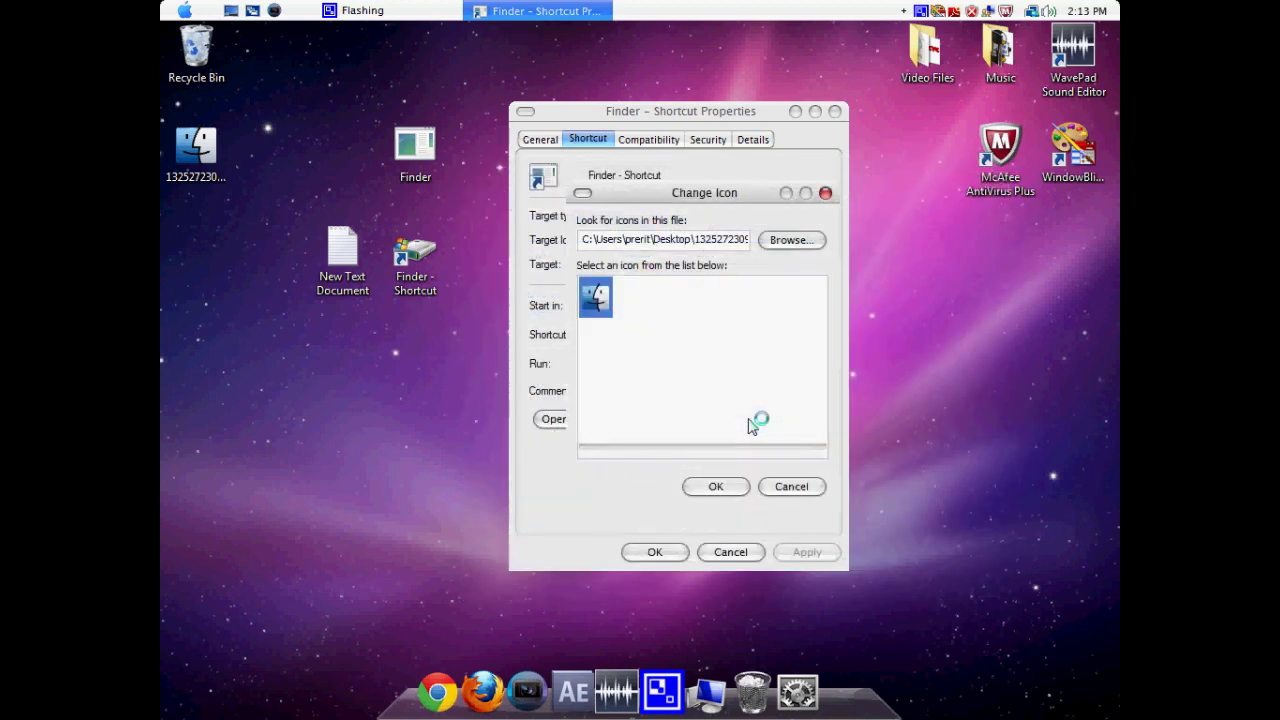
click(716, 488)
click(820, 552)
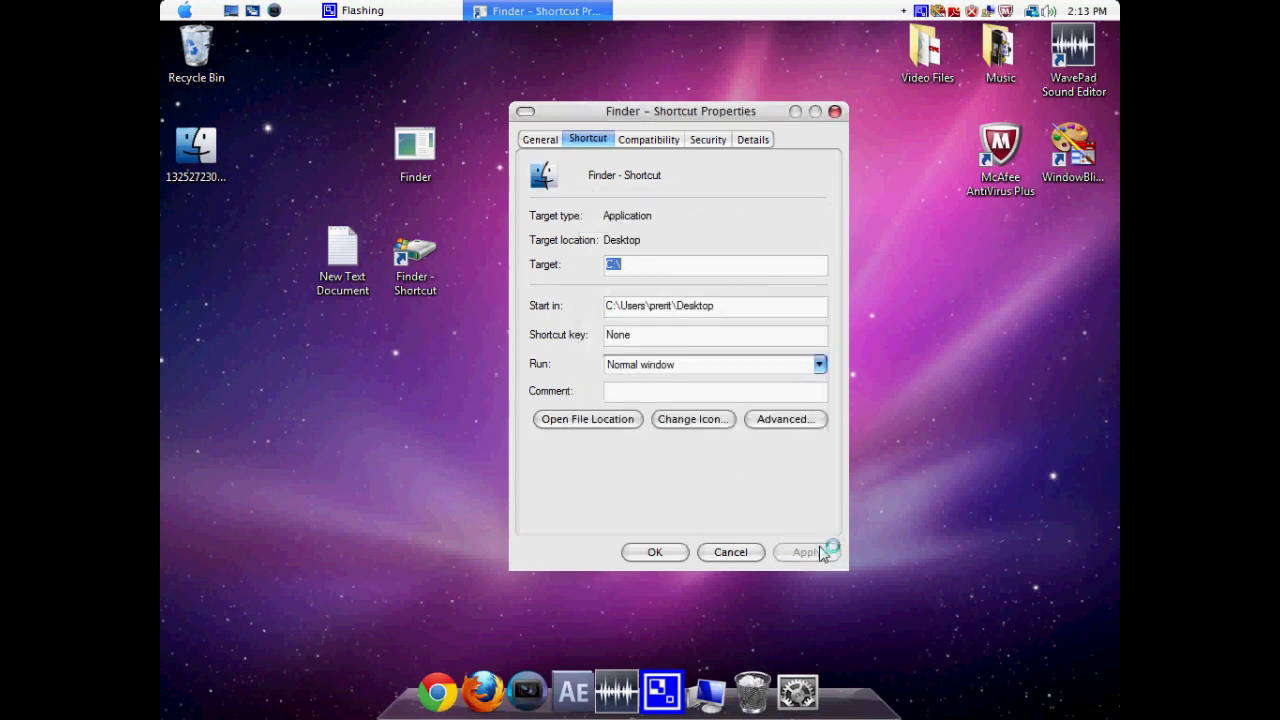
- Close the shortcut properties with OK and confirm it still opens C:
click(668, 553)
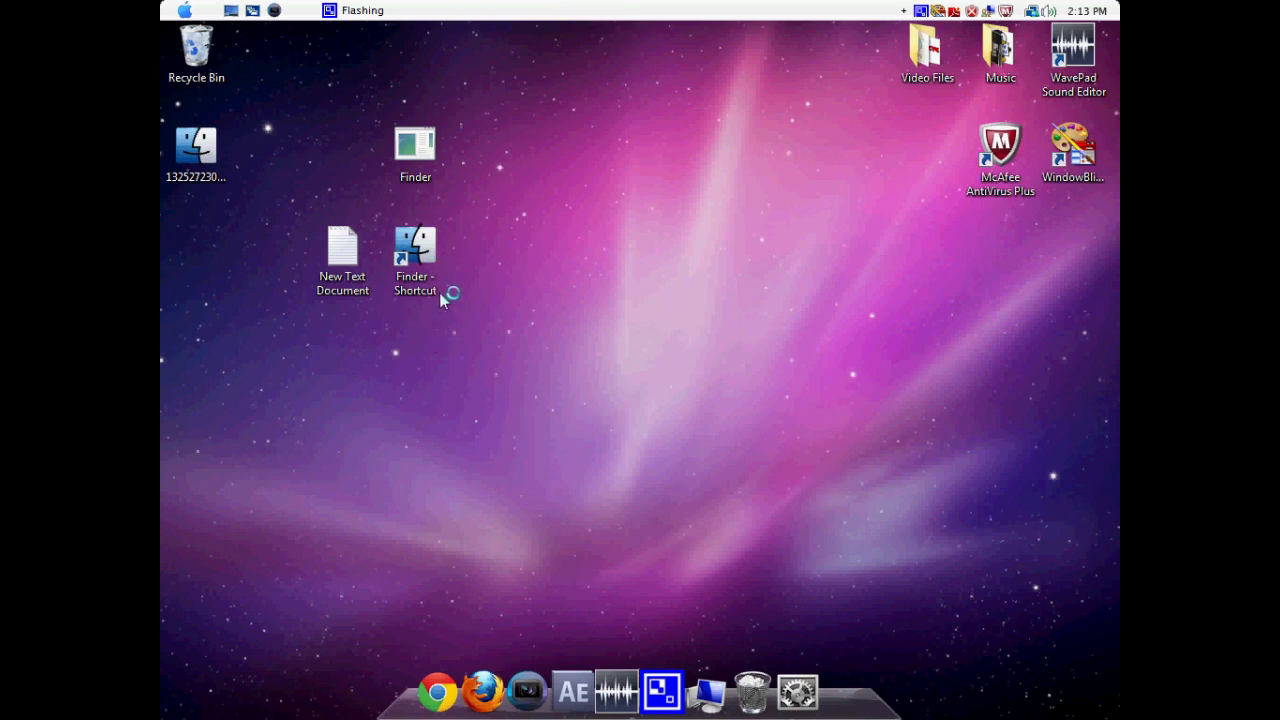
double_click(400, 255)
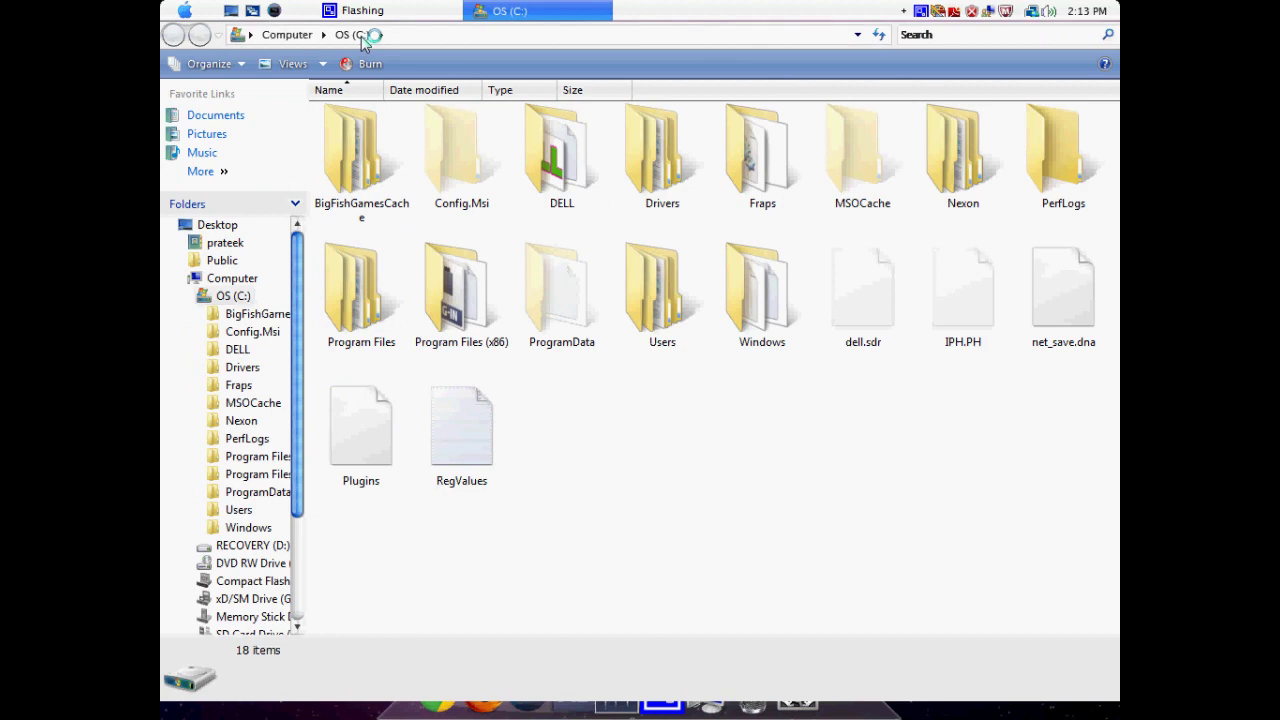
key(alt+F4)
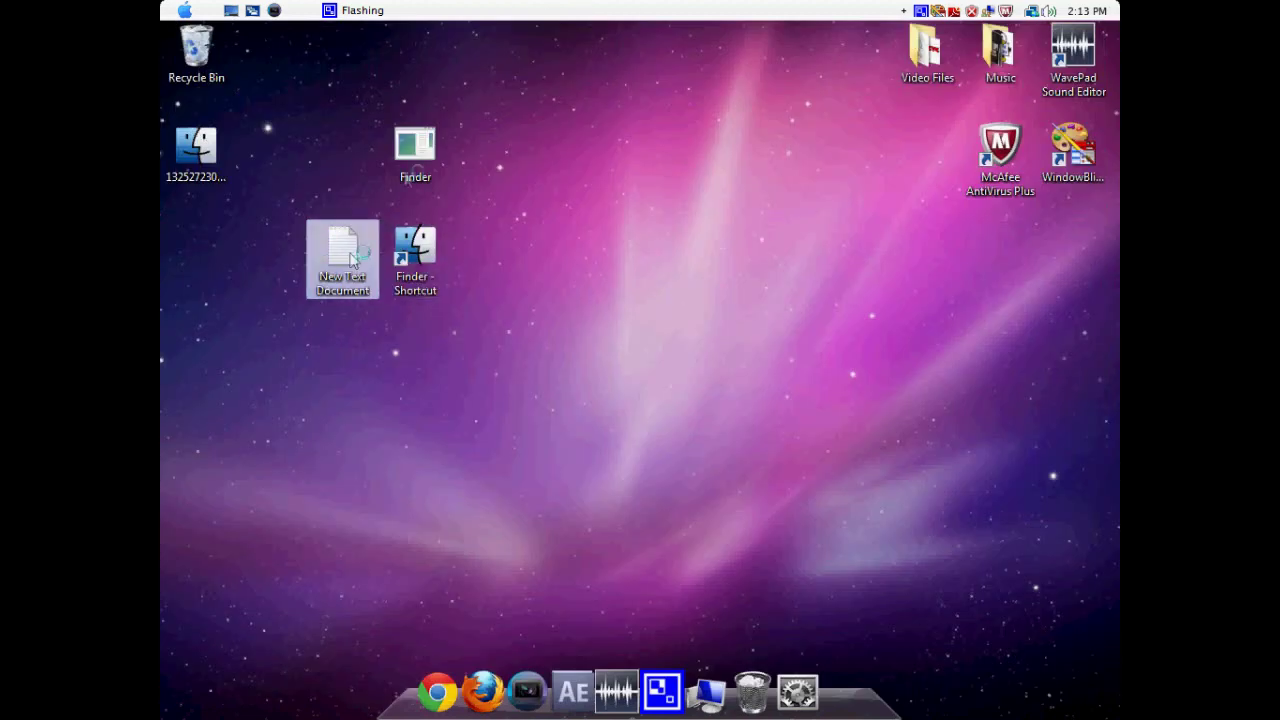
- Rename the shortcut to 'Finder'
right_click(413, 240)
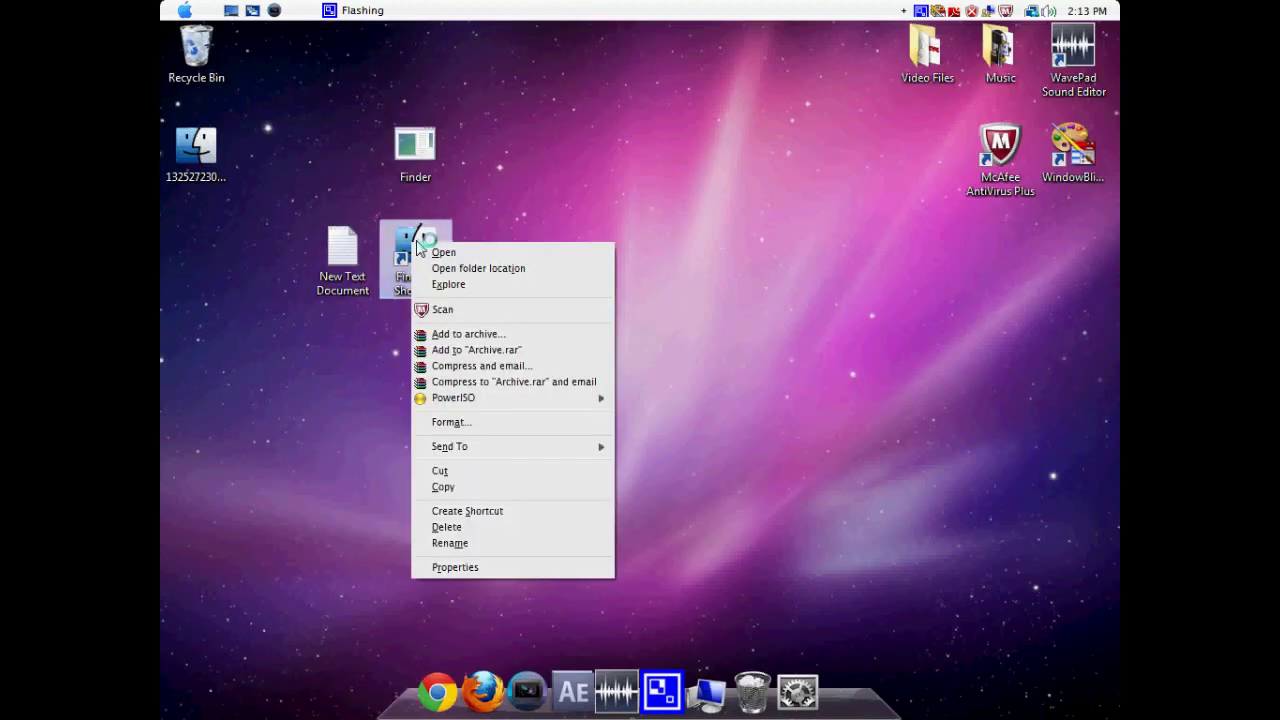
click(459, 543)
text(Finder)
key(Return)
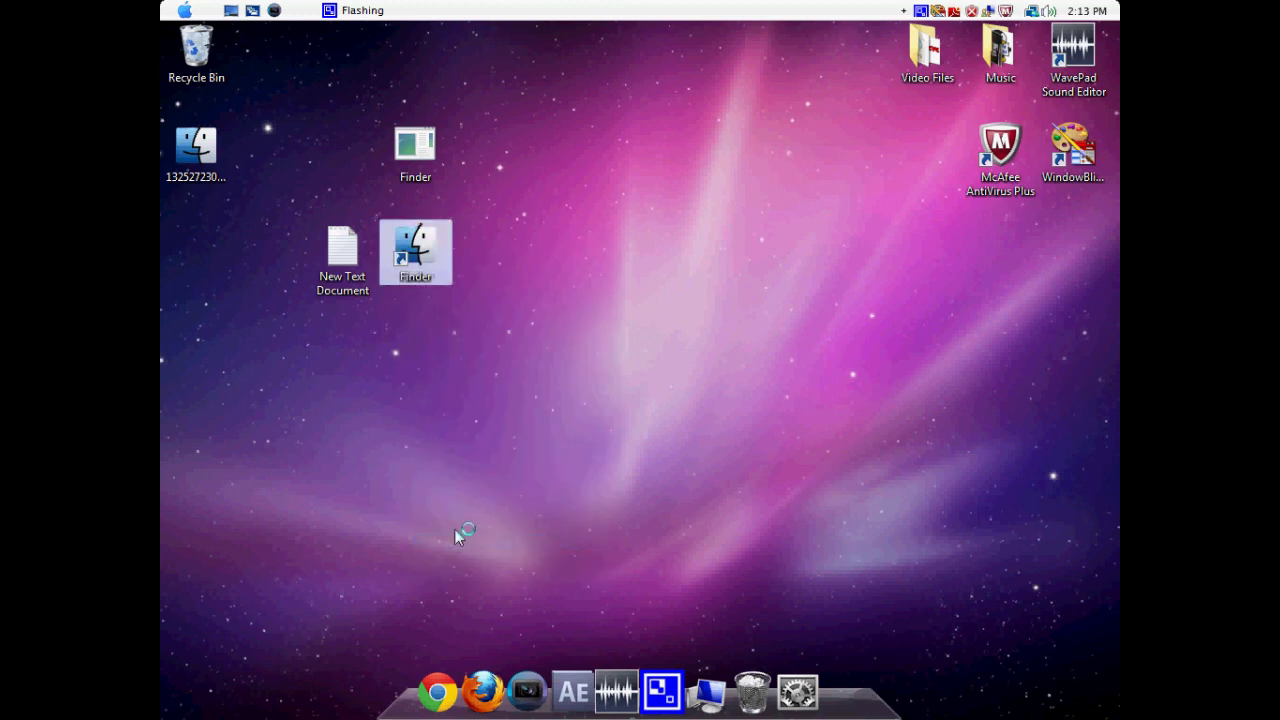
- Group the icon file, New Text Document and Finder.exe together and select them
click(361, 288)
drag(361, 288, 288, 187)
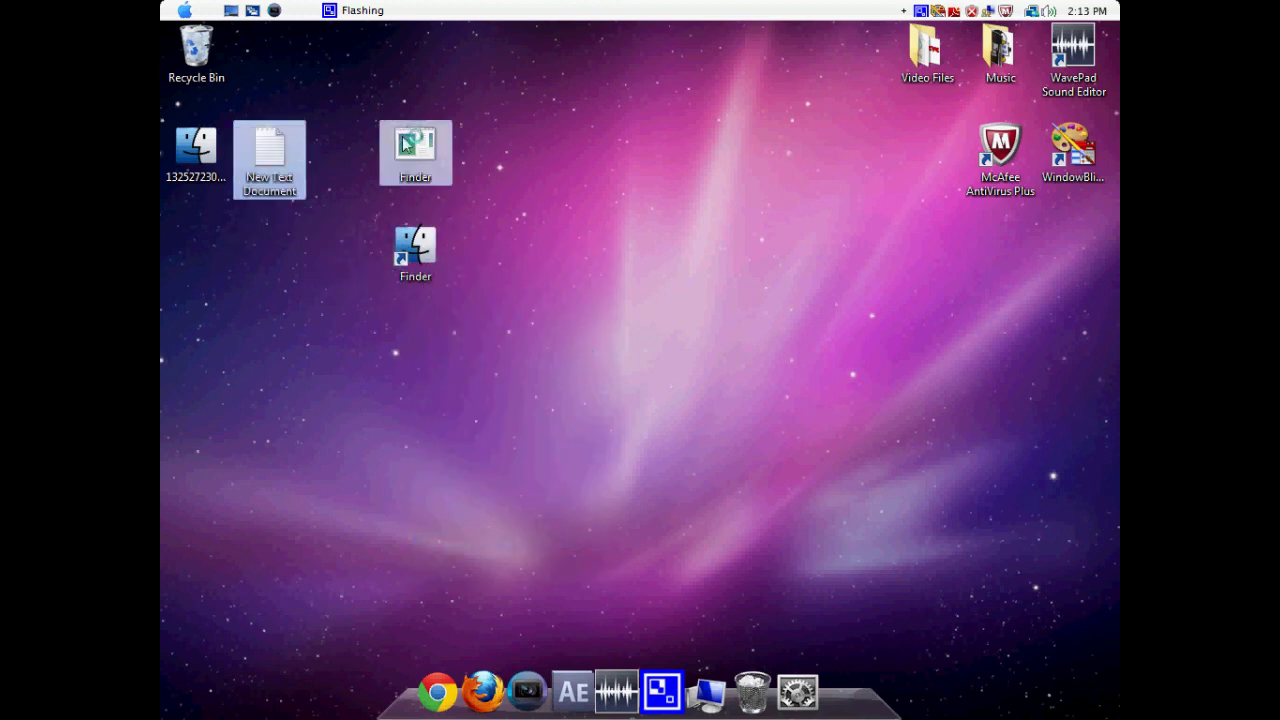
drag(415, 160, 262, 255)
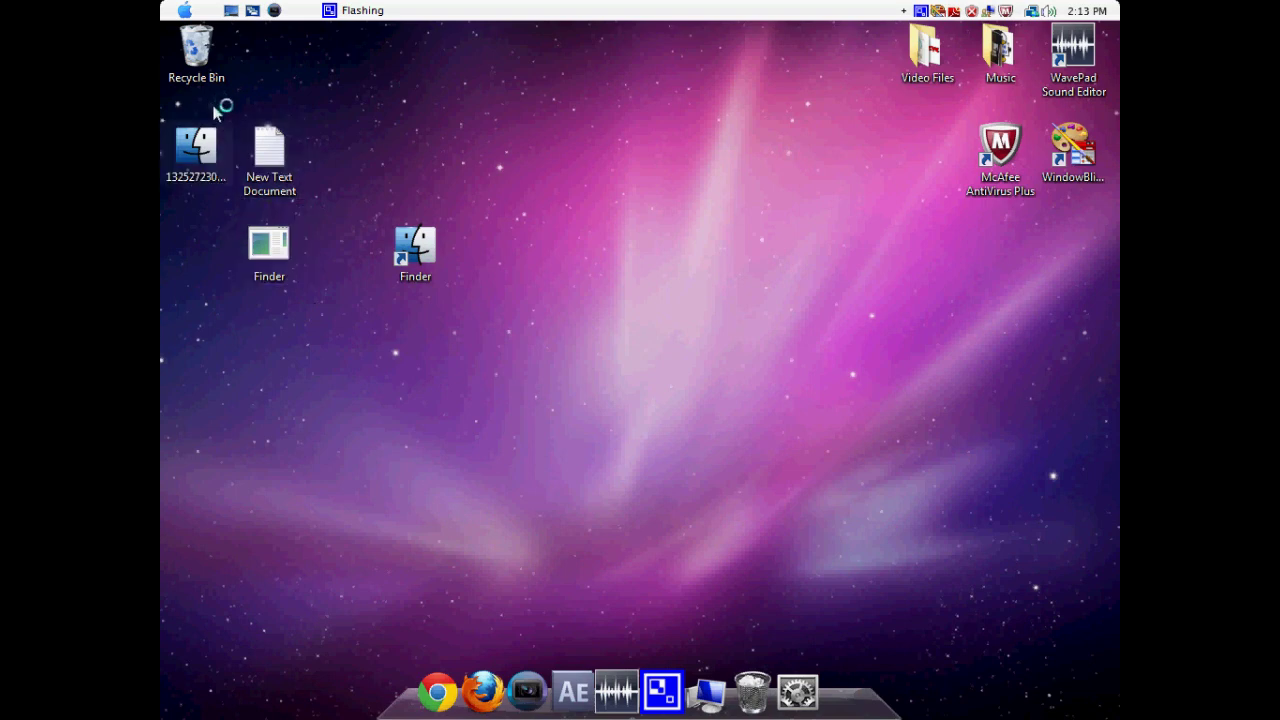
drag(319, 288, 187, 150)
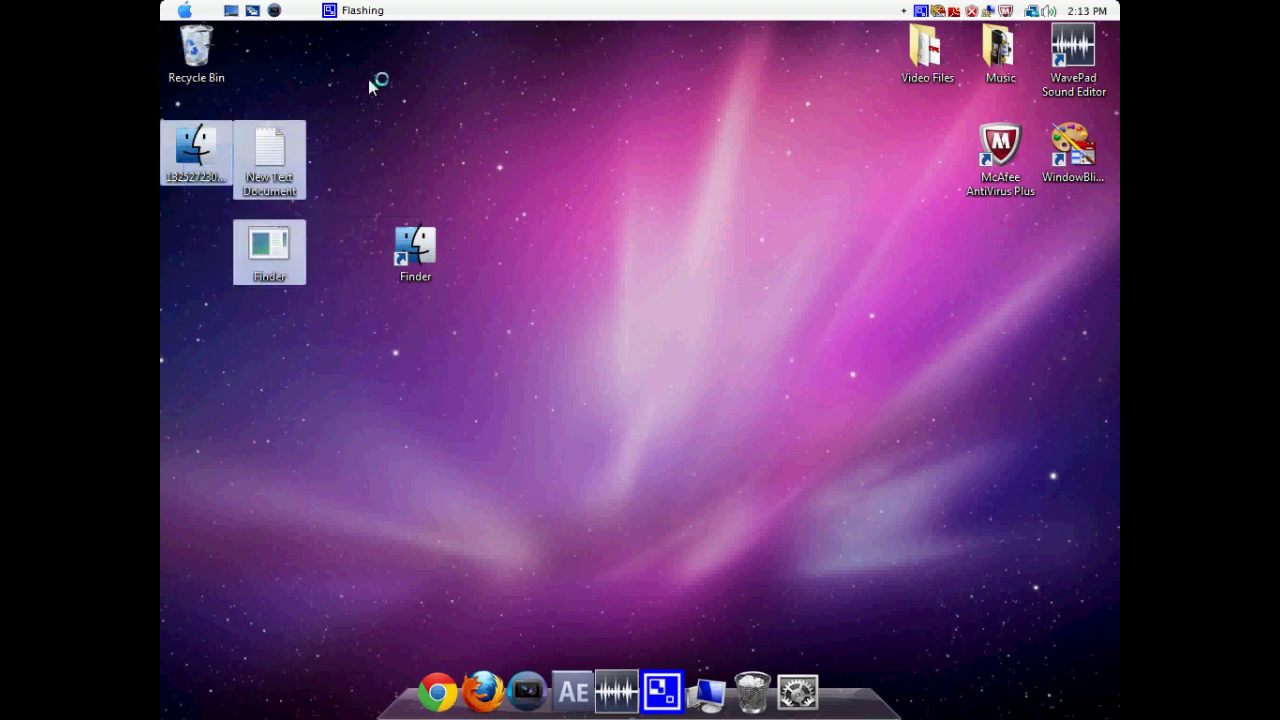
- Create a new desktop folder named 'Finder Elements'
right_click(374, 83)
click(599, 241)
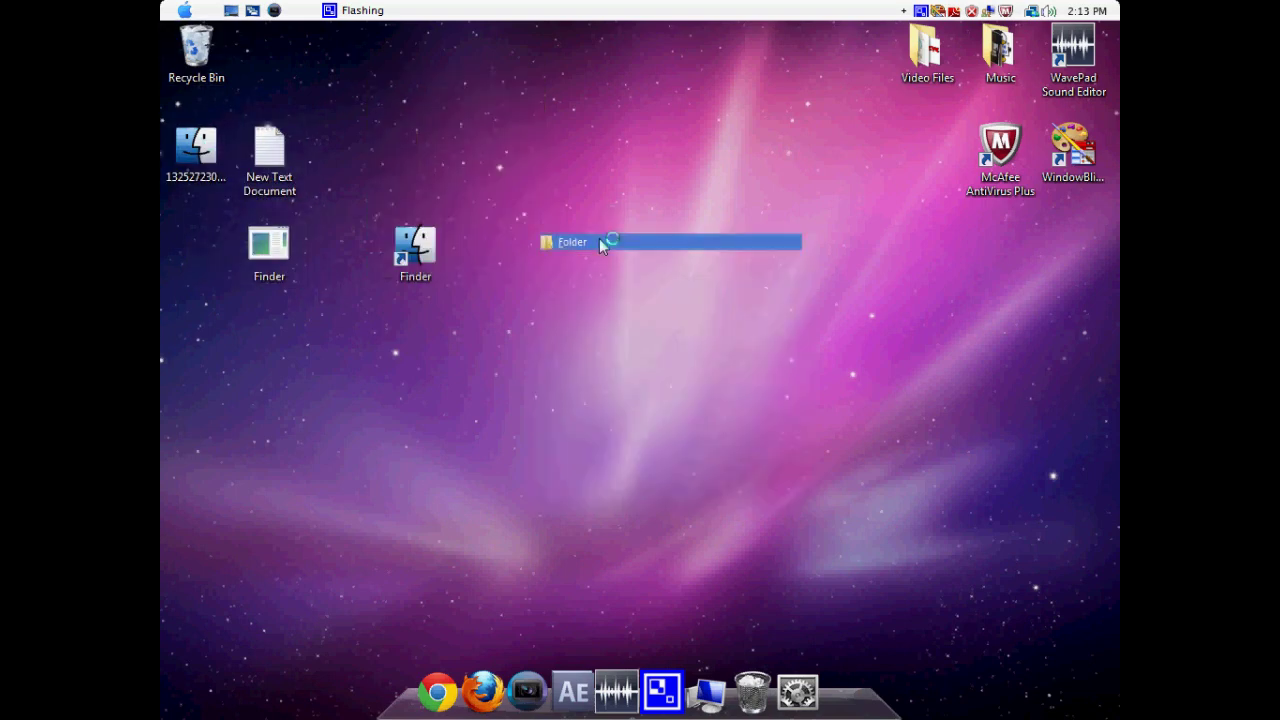
text(Finder)
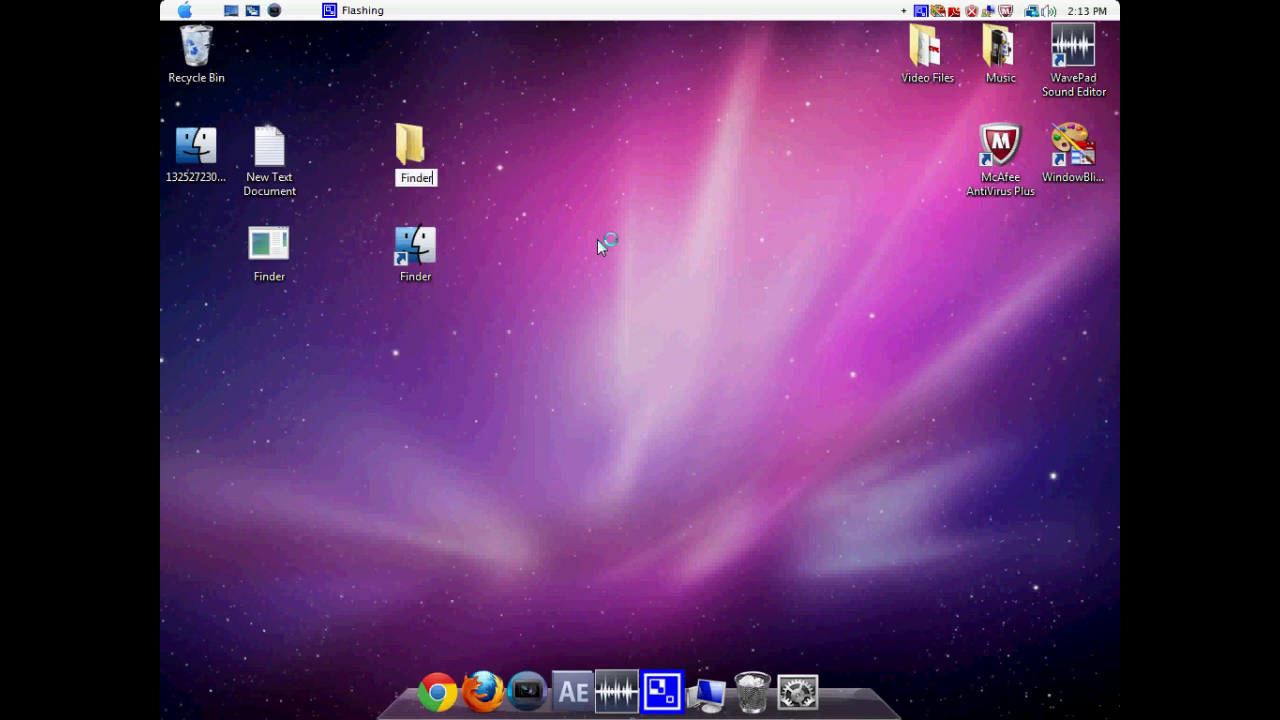
text( Elements)
key(Return)
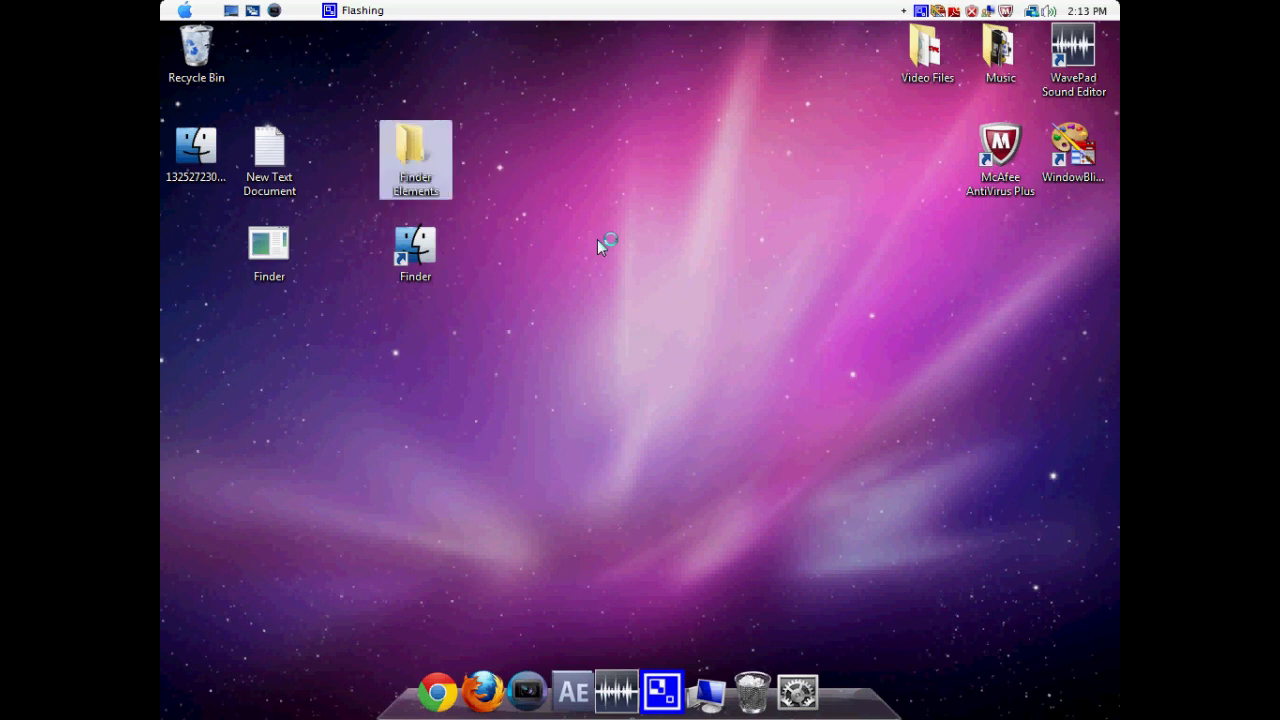
- Move the three helper files into Finder Elements and open the Finder shortcut
drag(345, 294, 925, 152)
click(420, 255)
double_click(420, 258)
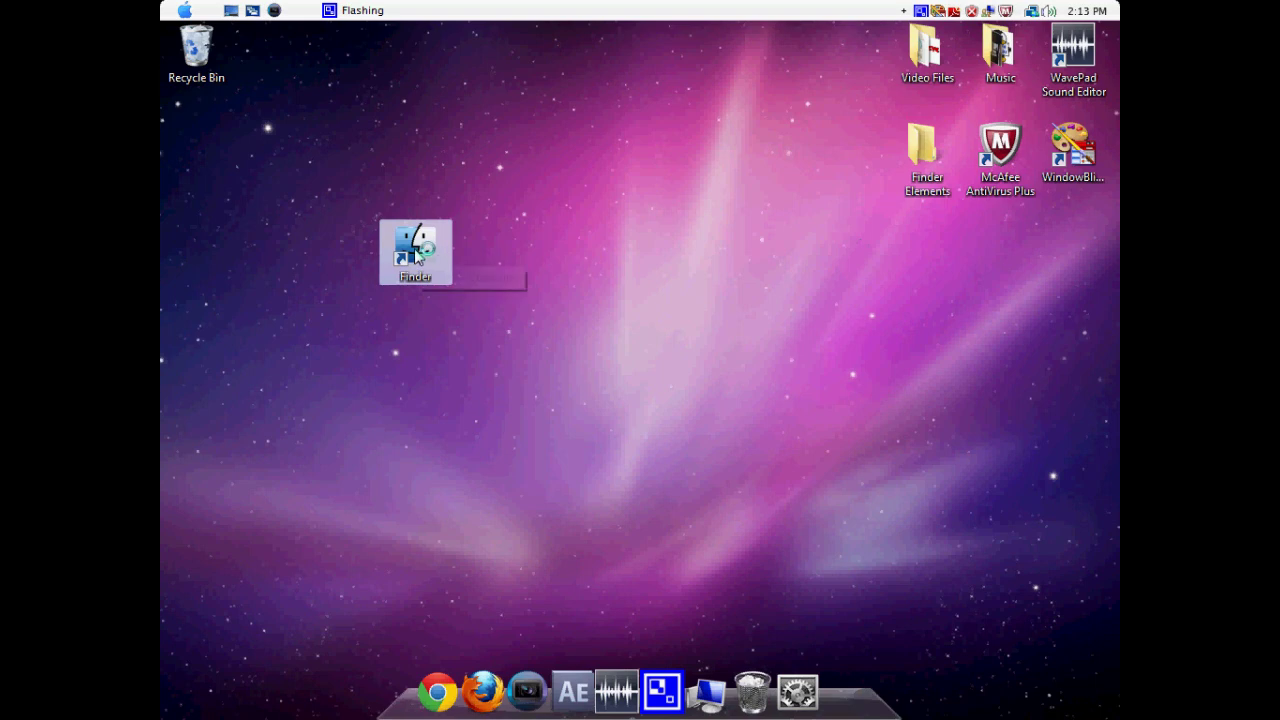